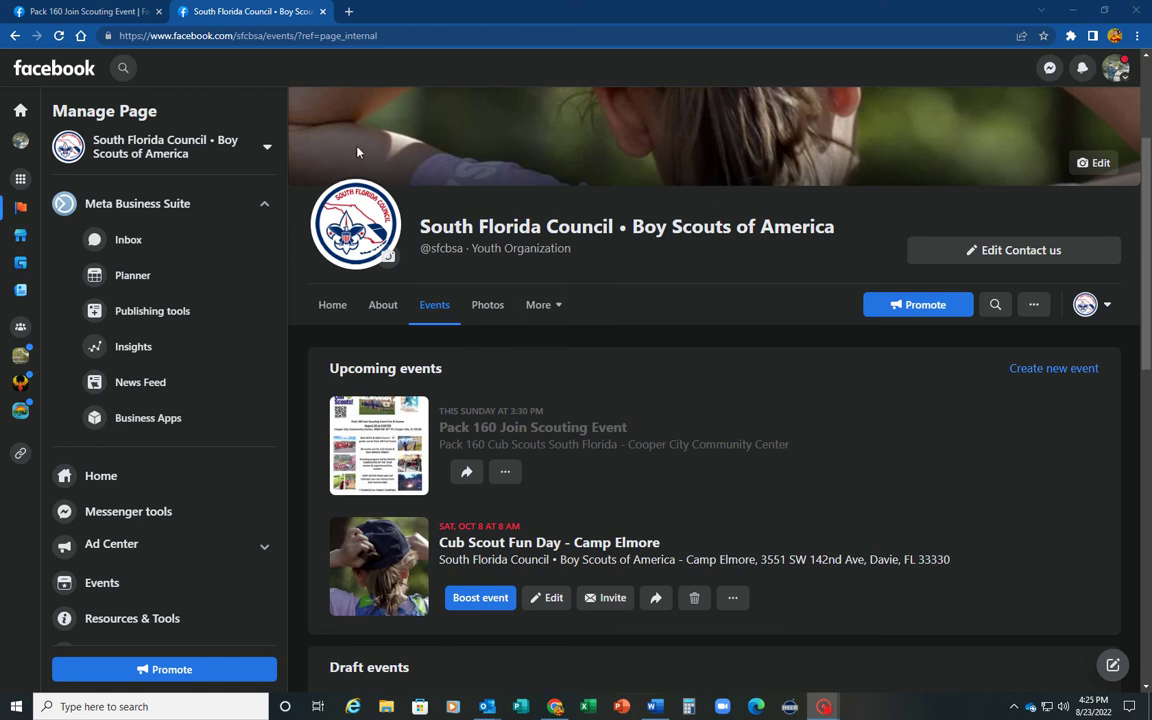
Review the existing Pack 160 Join Scouting Event page, including its flyer, date, location and details.
left_click(80, 12)
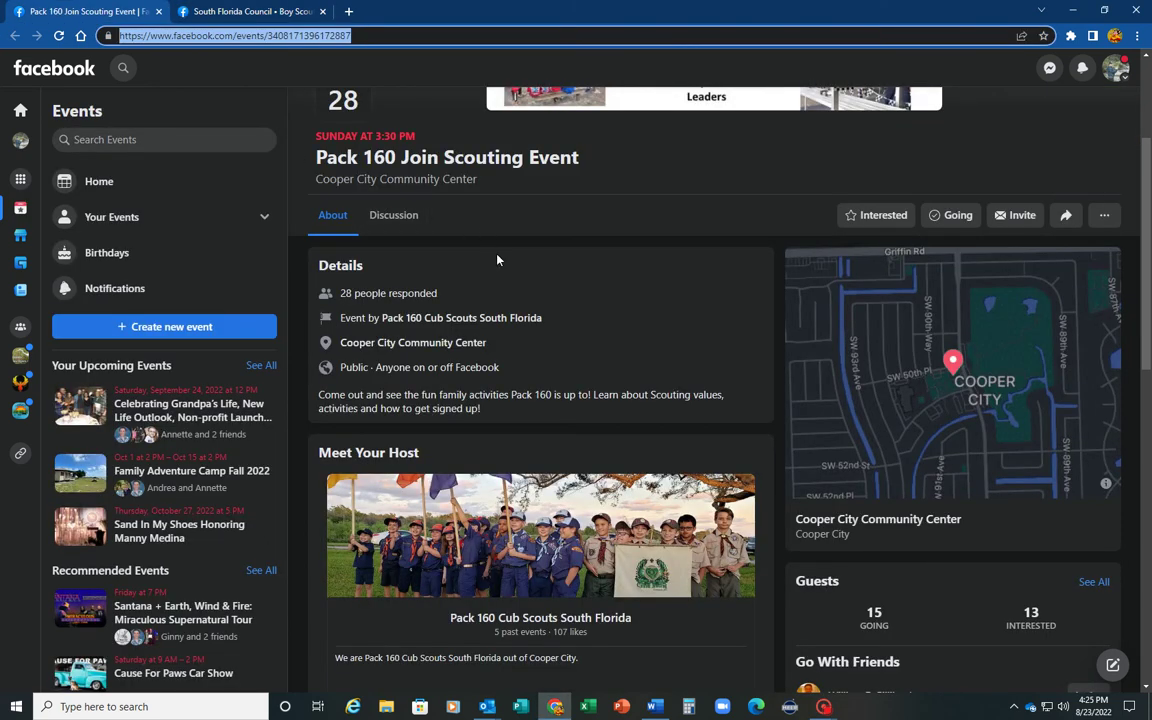
scroll(497, 260, "up", 3)
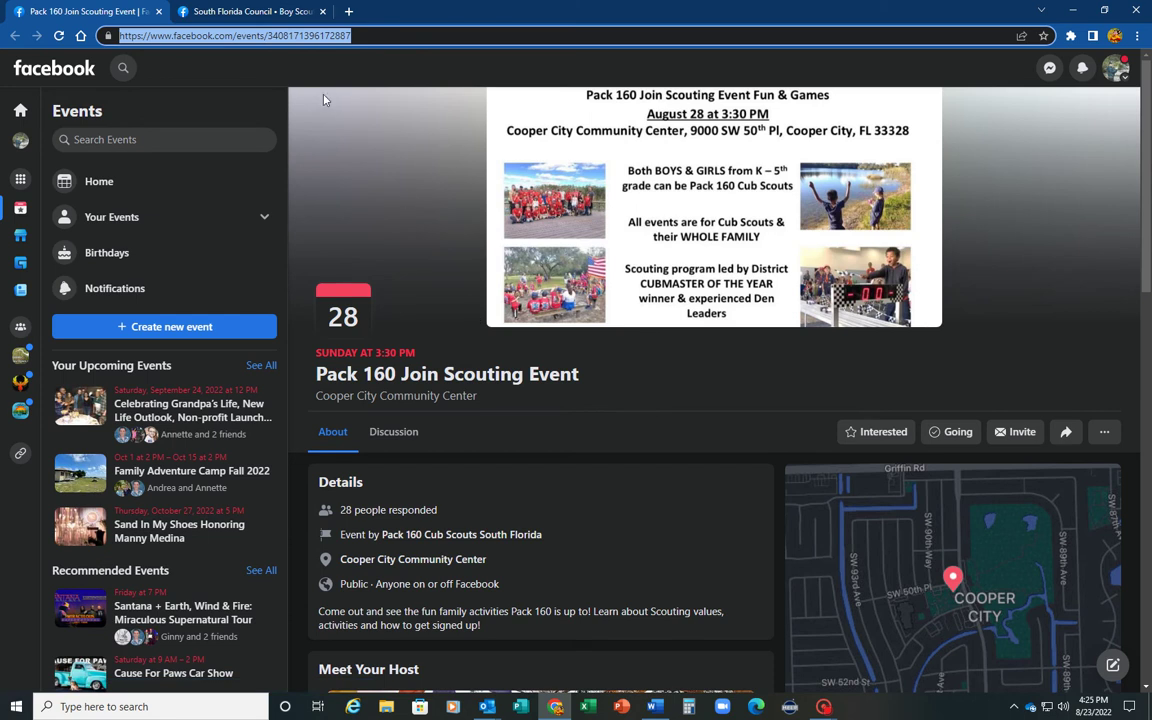
scroll(388, 238, "down", 3)
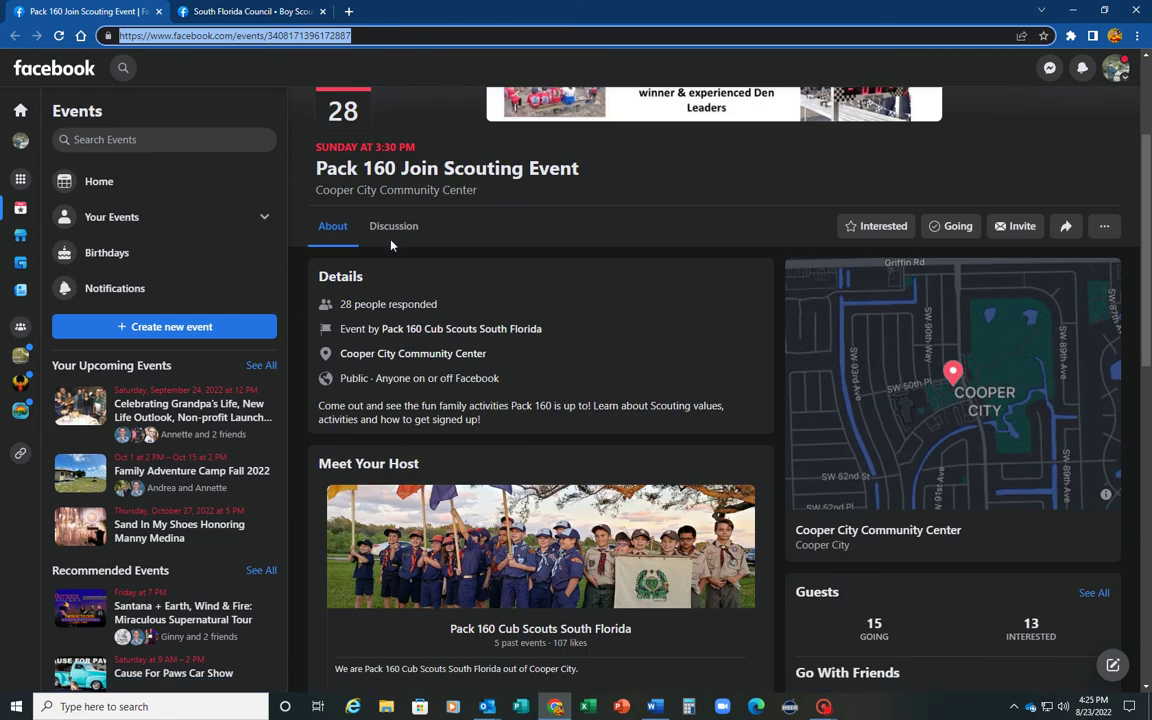
scroll(391, 243, "up", 2)
scroll(391, 243, "up", 1)
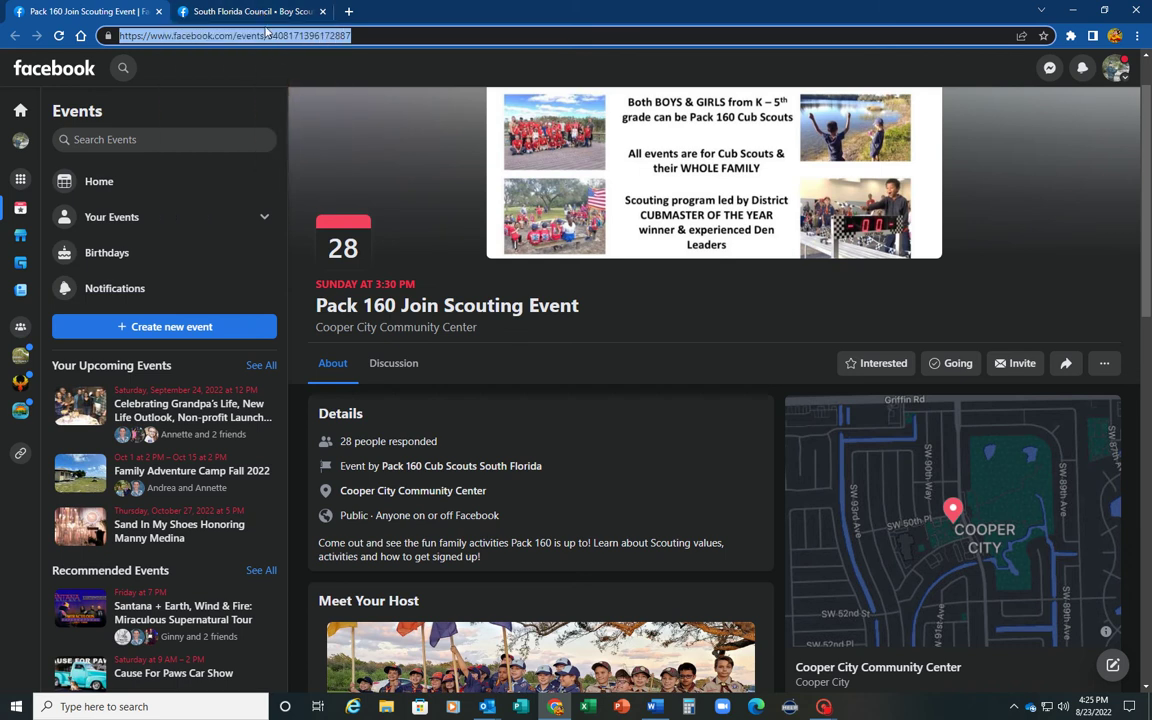
Return to the South Florida Council • Boy Scouts of America page and show its events.
mouse_move(268, 14)
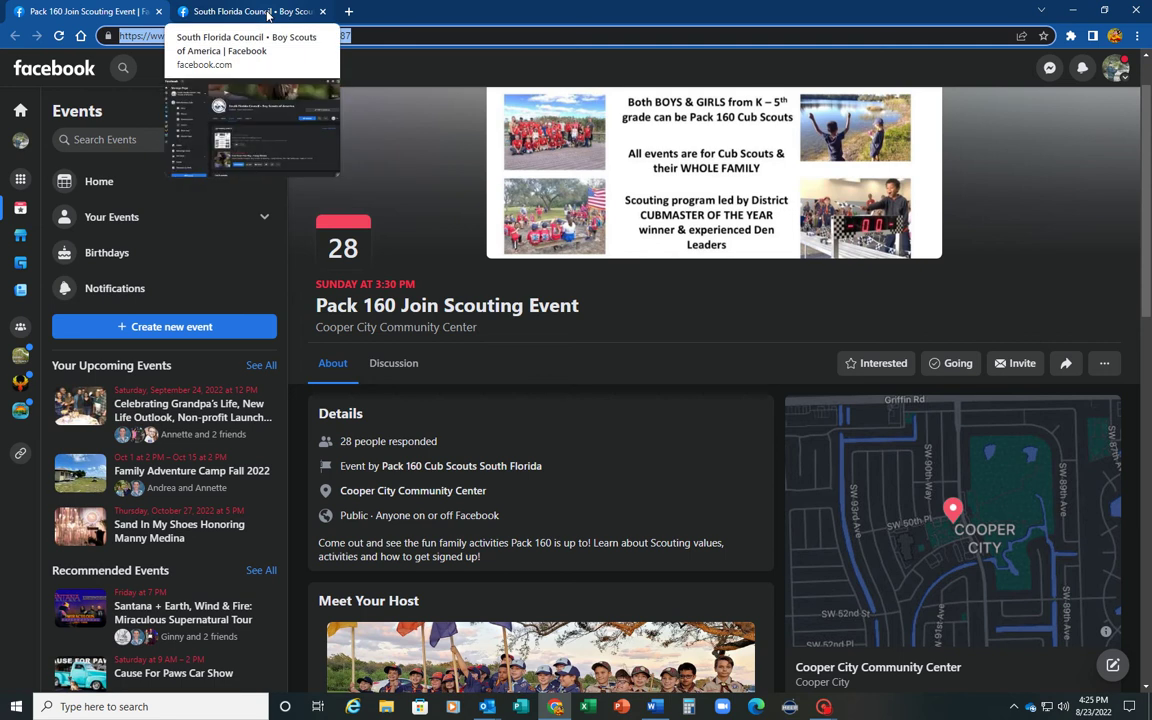
left_click(268, 14)
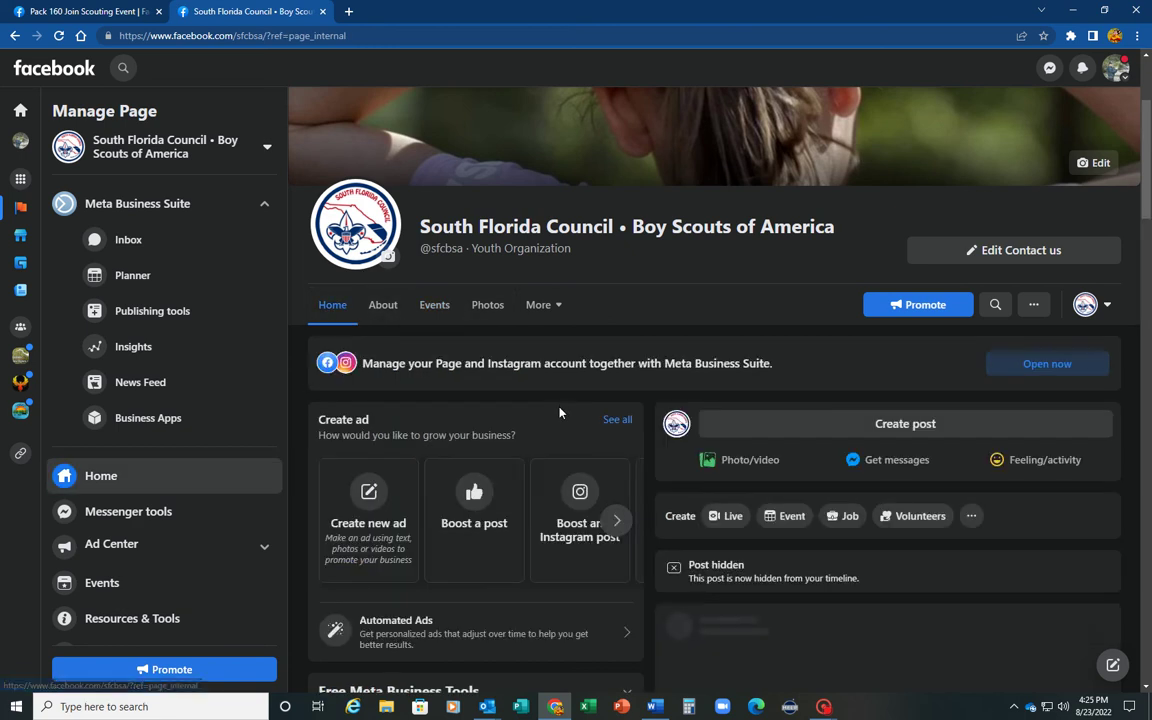
scroll(560, 412, "down", 3)
scroll(560, 413, "up", 2)
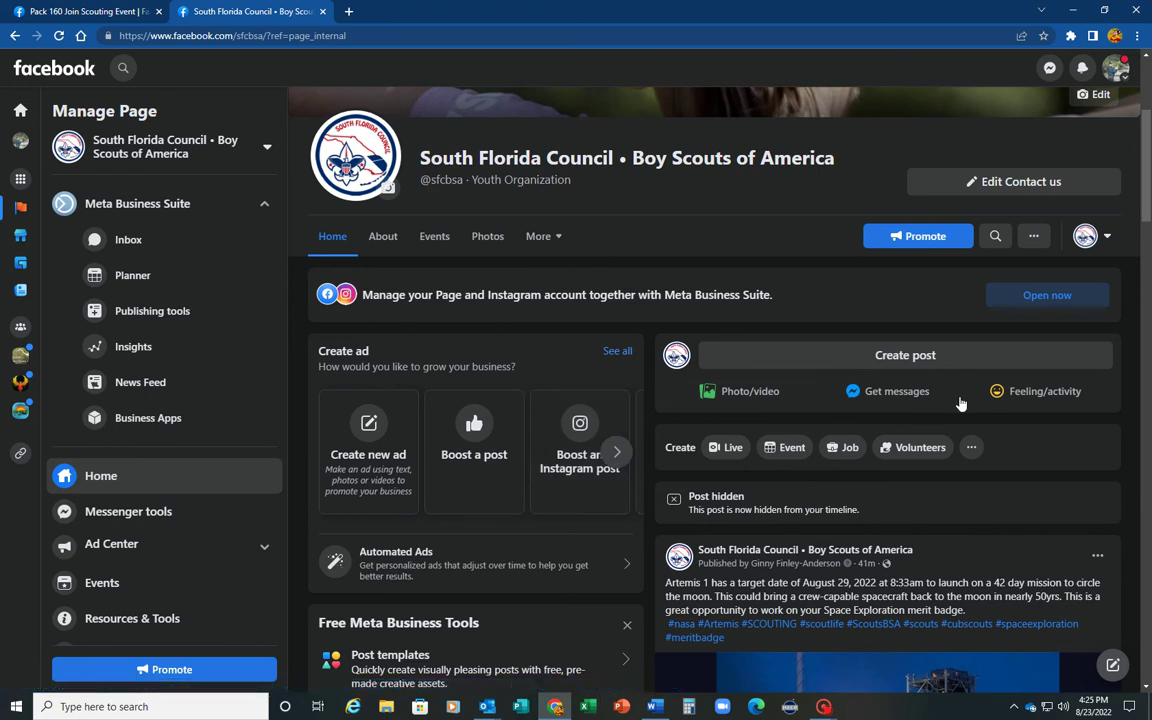
scroll(933, 411, "down", 4)
scroll(943, 445, "up", 5)
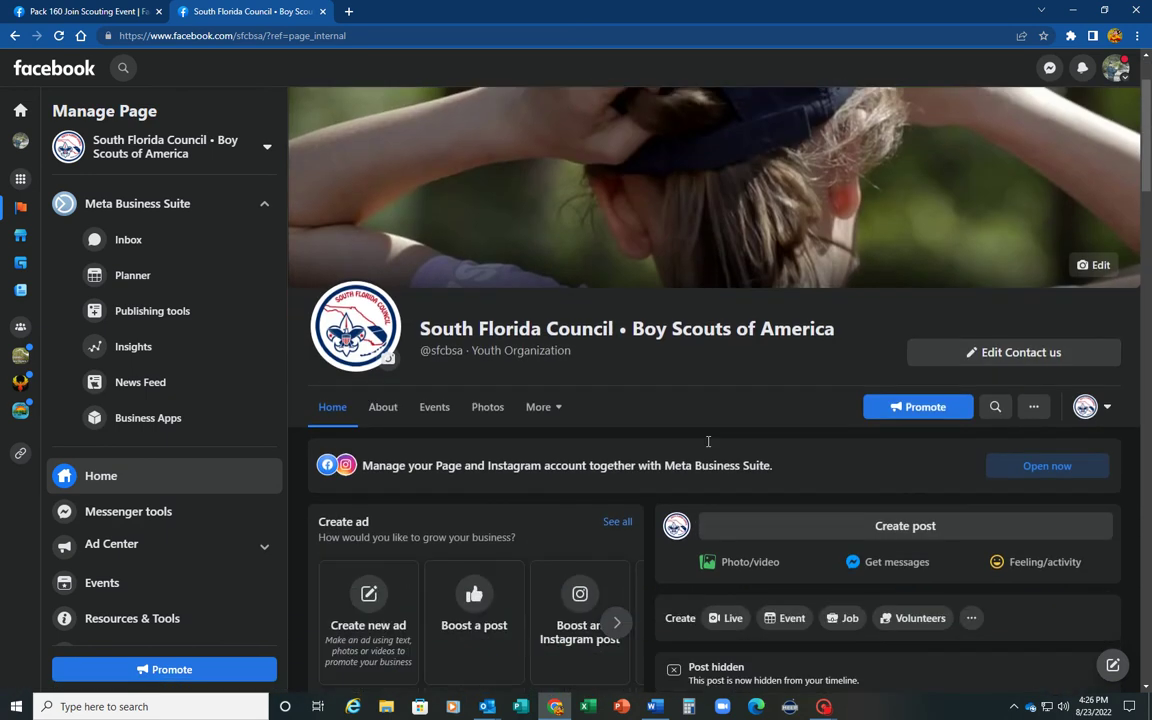
scroll(708, 441, "down", 1)
left_click(436, 376)
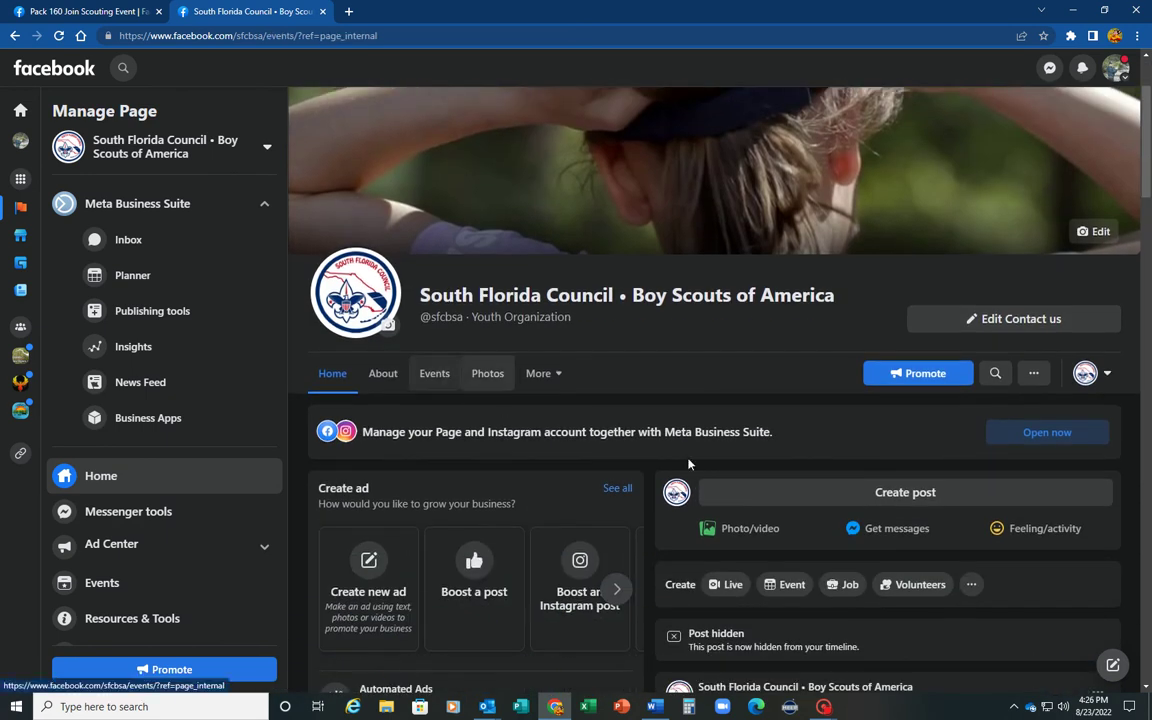
Create a new in-person event for the council page and name it "Pack 160 Joining Event!".
scroll(715, 470, "down", 2)
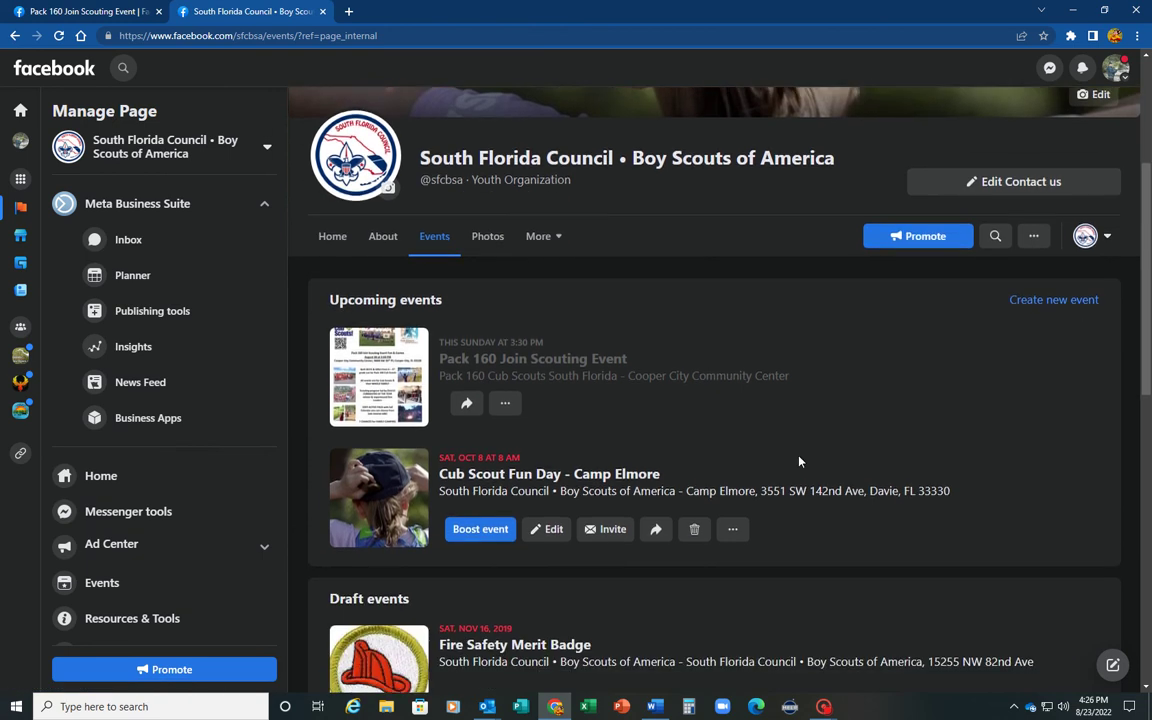
left_click(1052, 301)
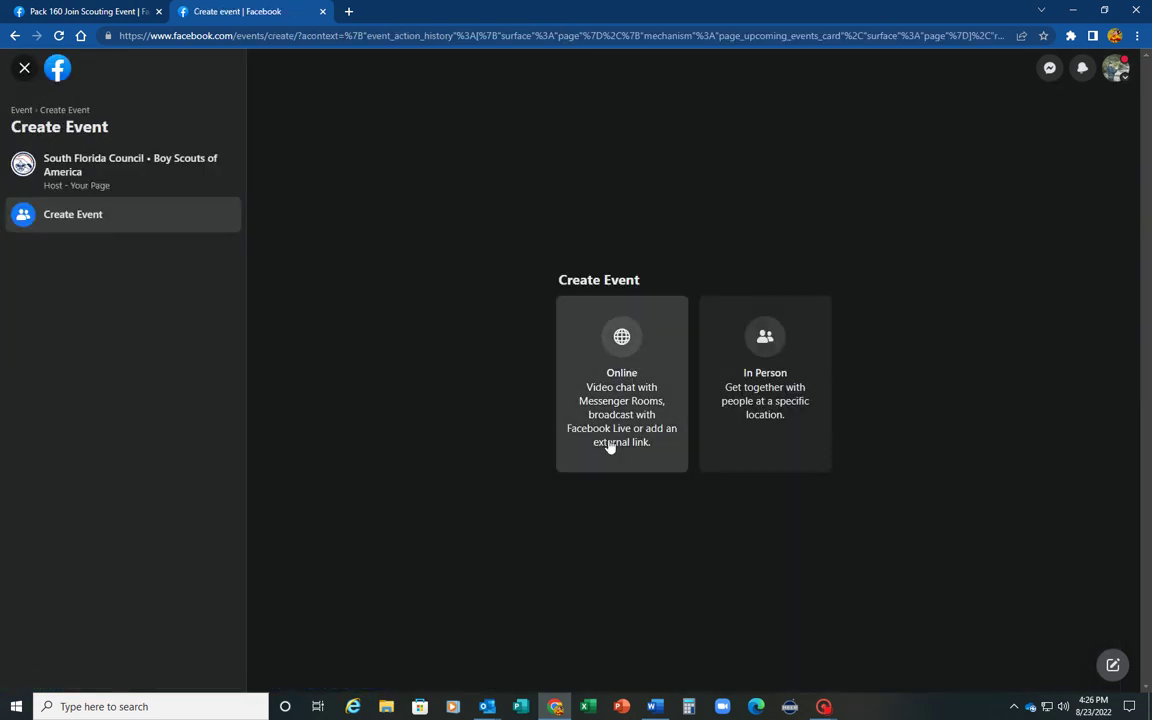
left_click(784, 386)
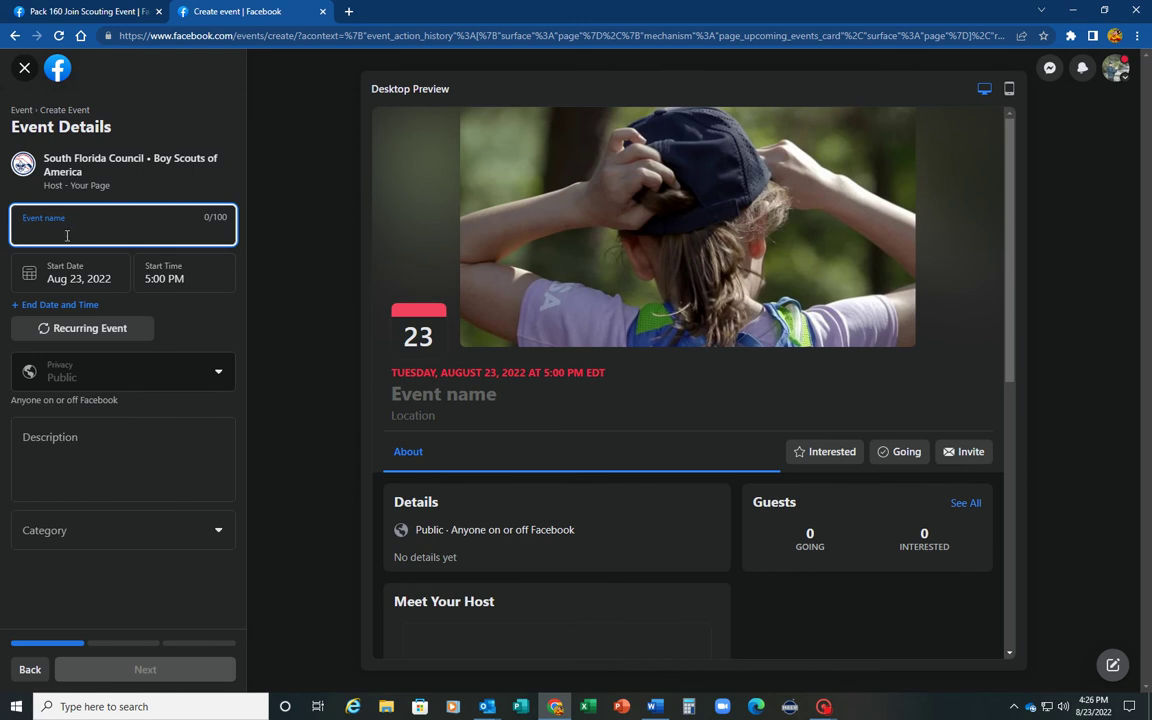
type("Pack 1")
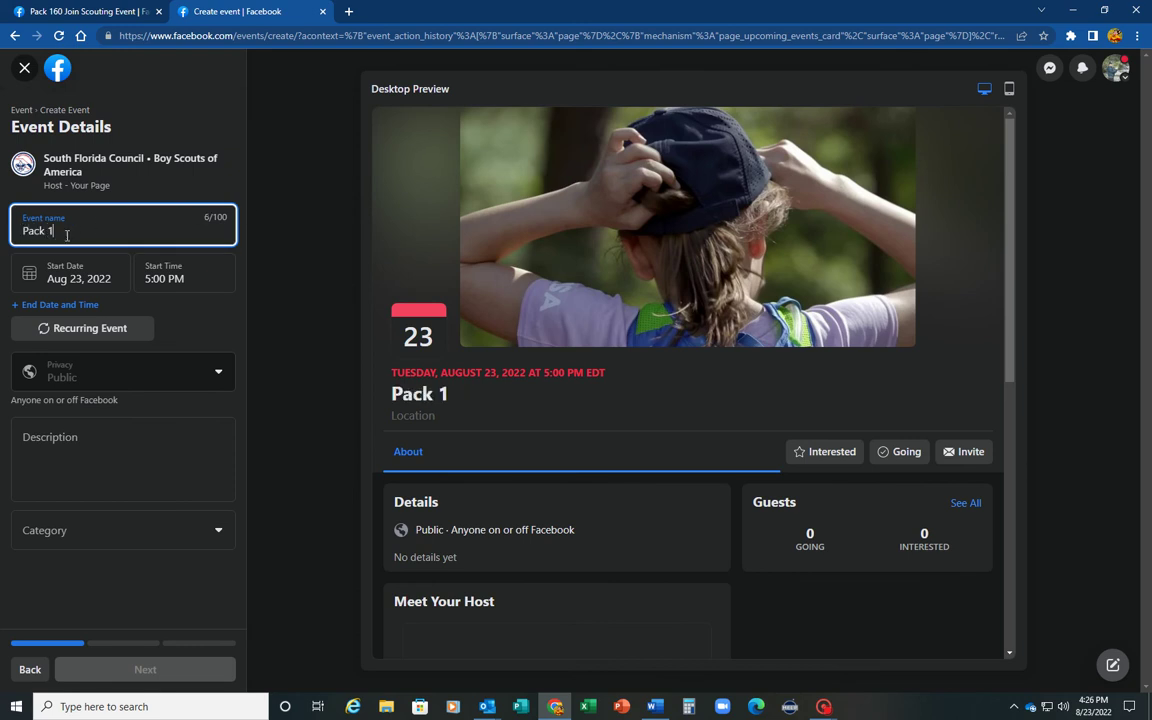
type("60 Joining Event!")
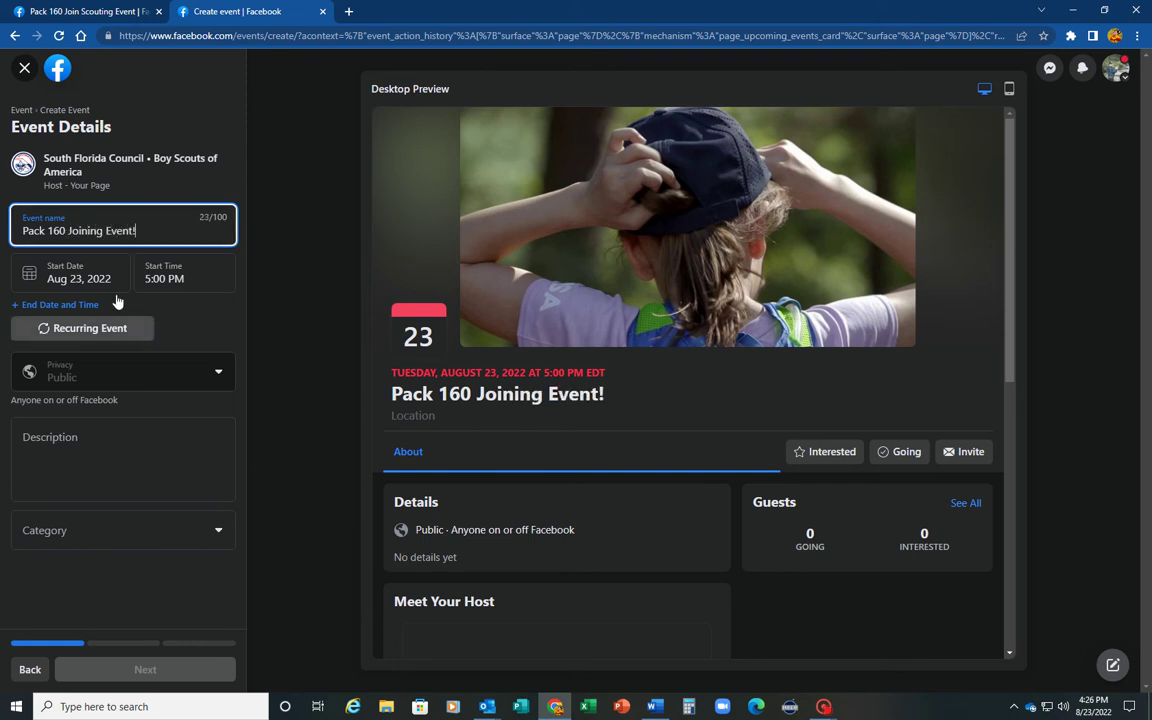
Set the event's start to Aug 28, 2022 at 3:30 PM.
left_click(24, 262)
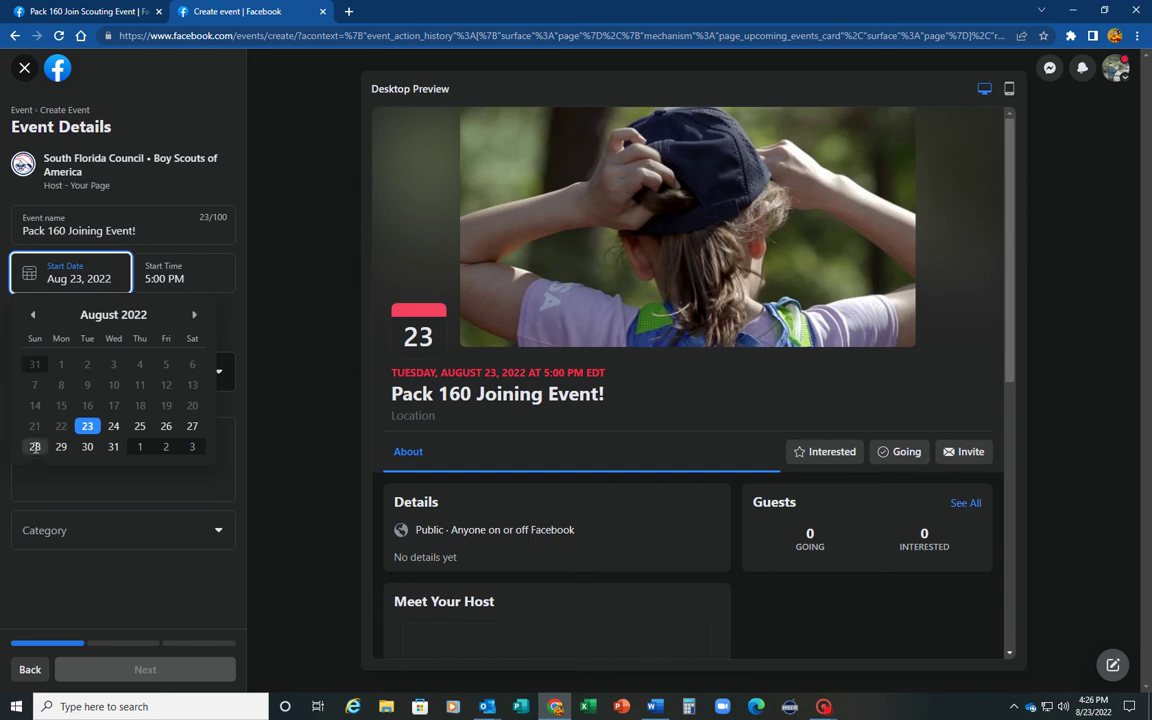
left_click(33, 447)
left_click(173, 279)
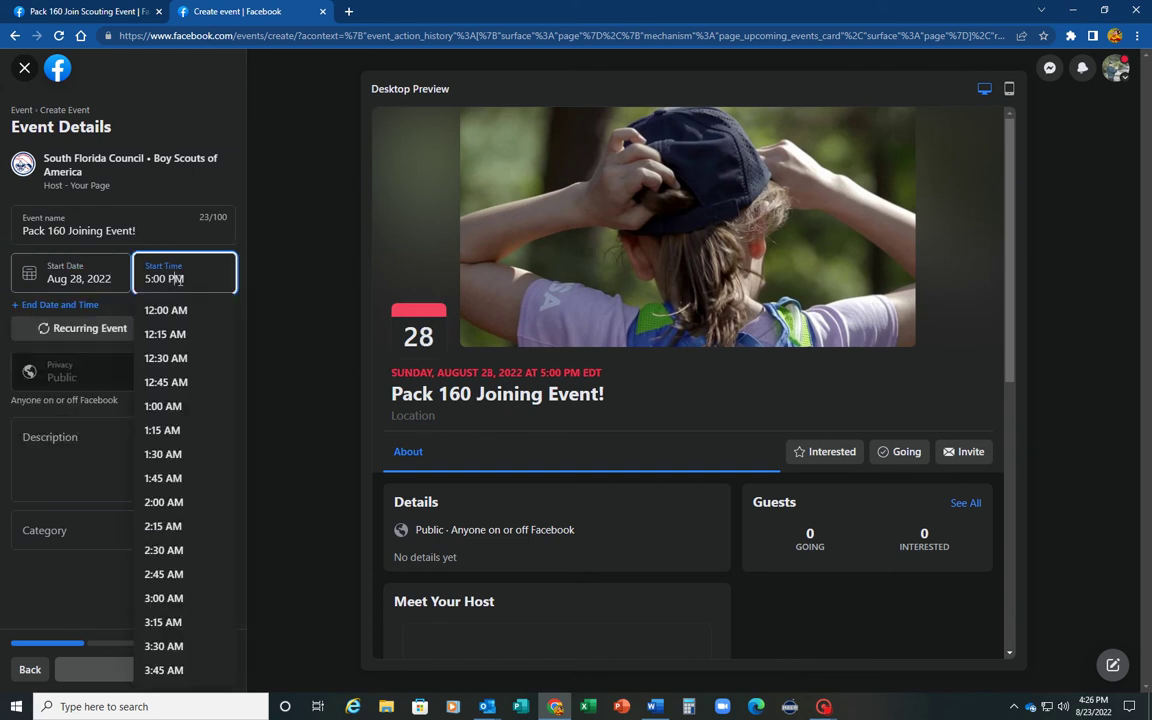
scroll(180, 410, "down", 3)
scroll(184, 434, "down", 10)
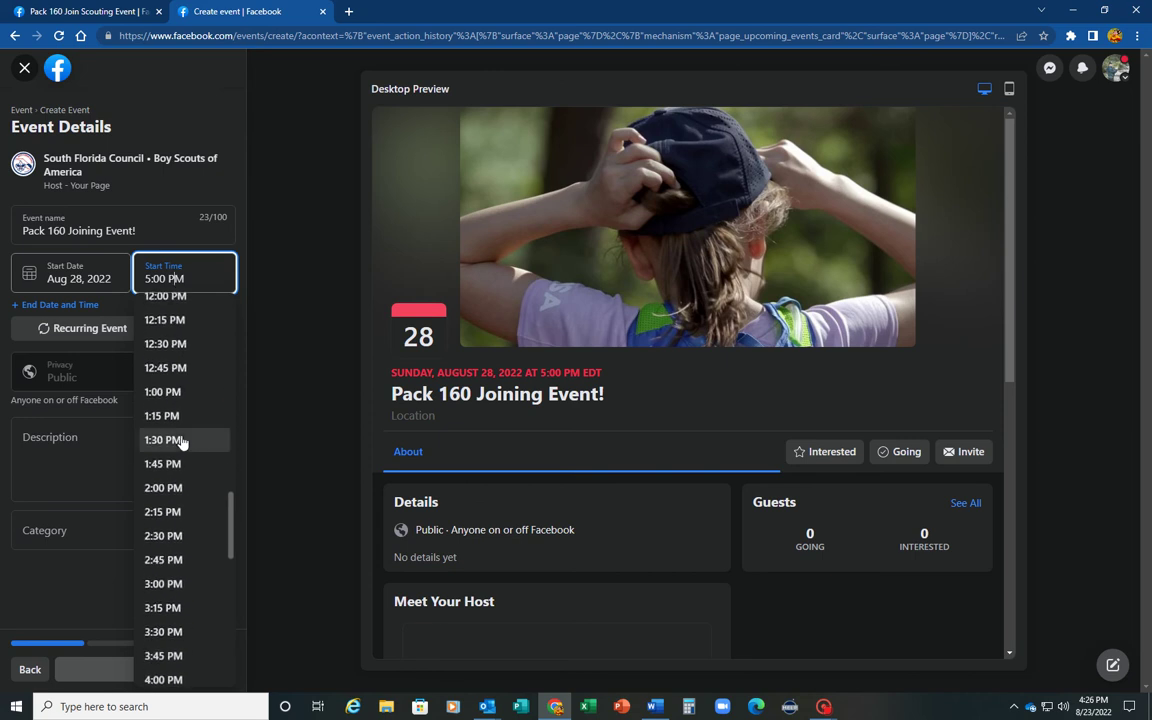
scroll(181, 442, "down", 3)
left_click(180, 362)
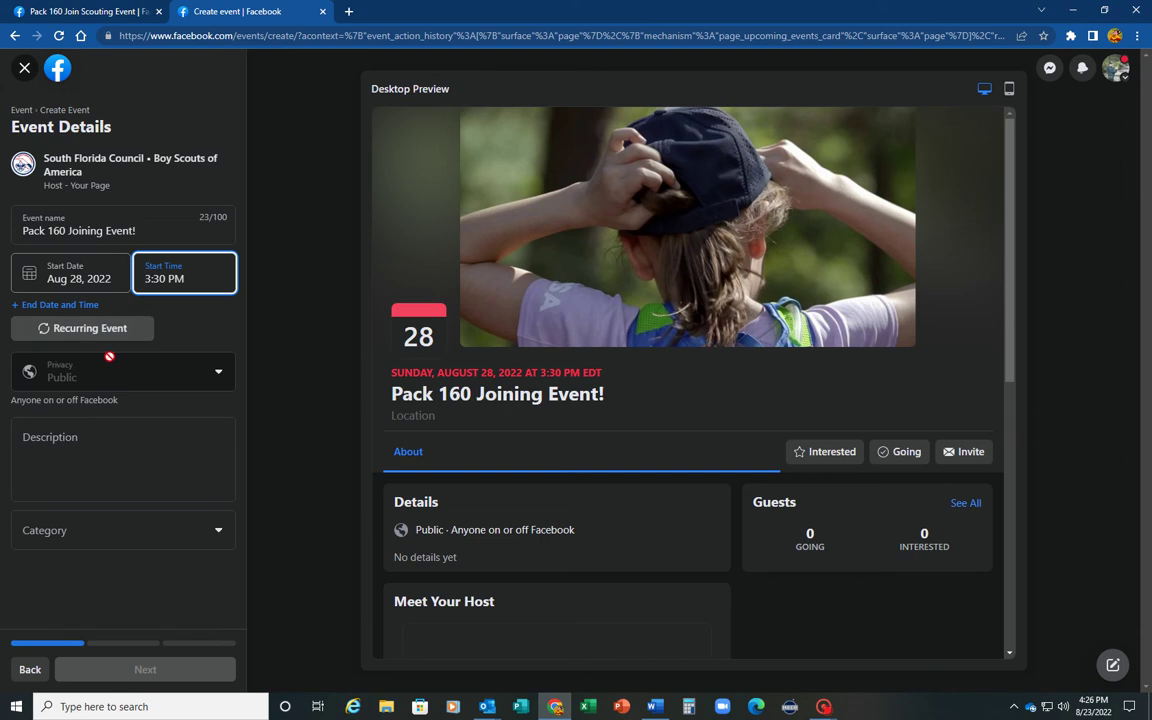
Enter the event description "Come Join Pack 160 on August 28th! Cub Scouting is for Girls and Boys, Grades Kindergarten through 5th Grade!".
left_click(36, 448)
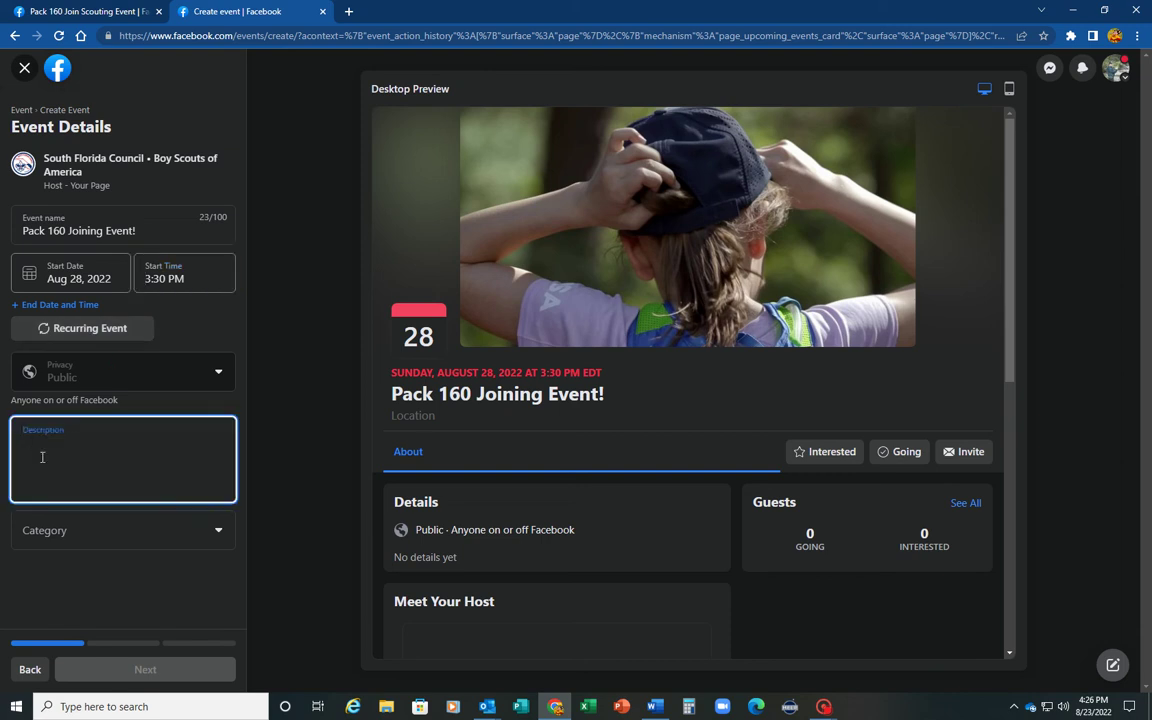
type("Come Join Pack ")
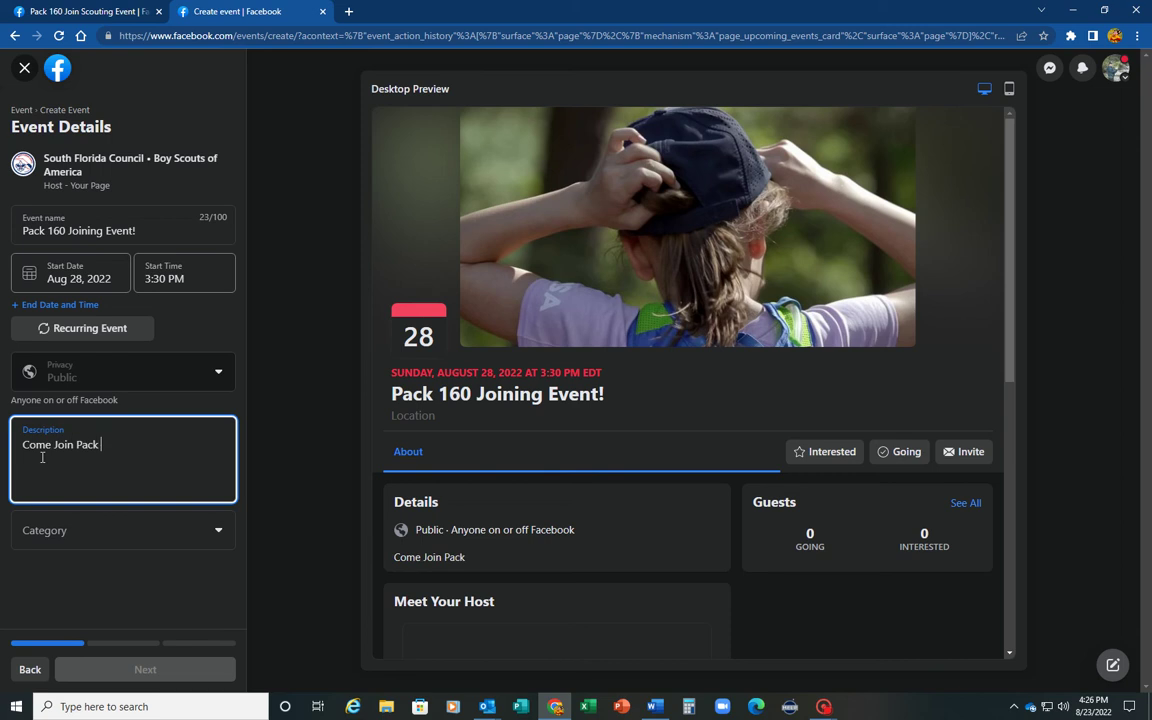
type("160 on Augus")
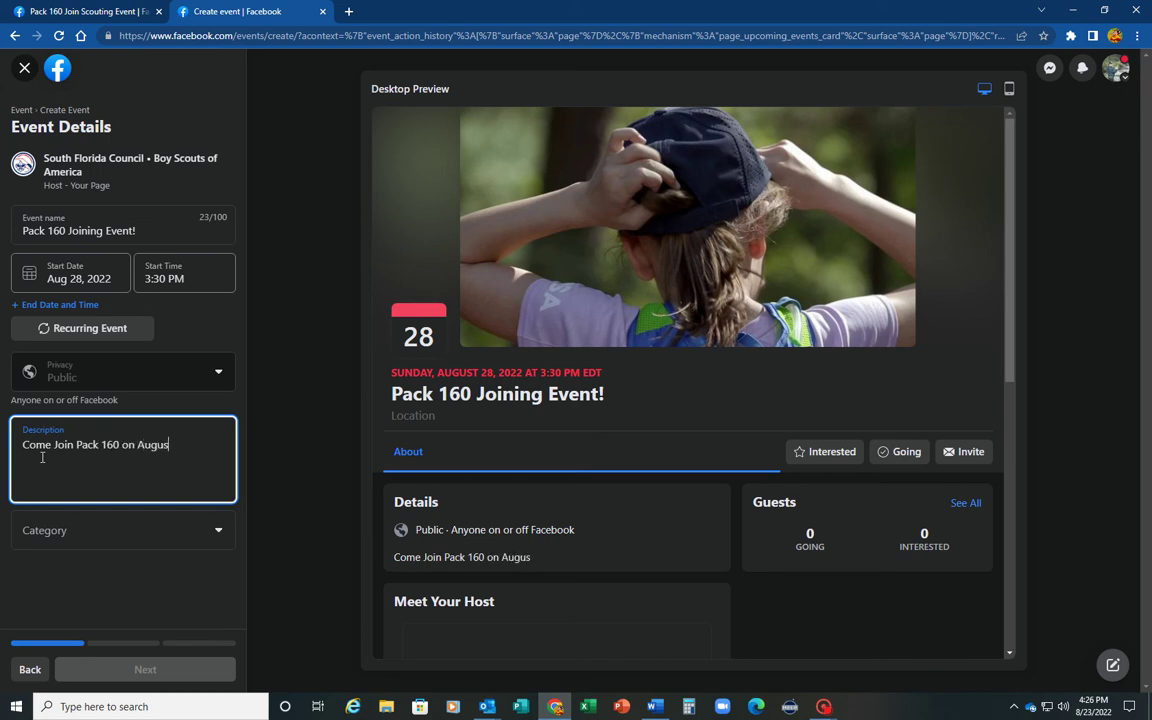
type("t 28th! Cub S")
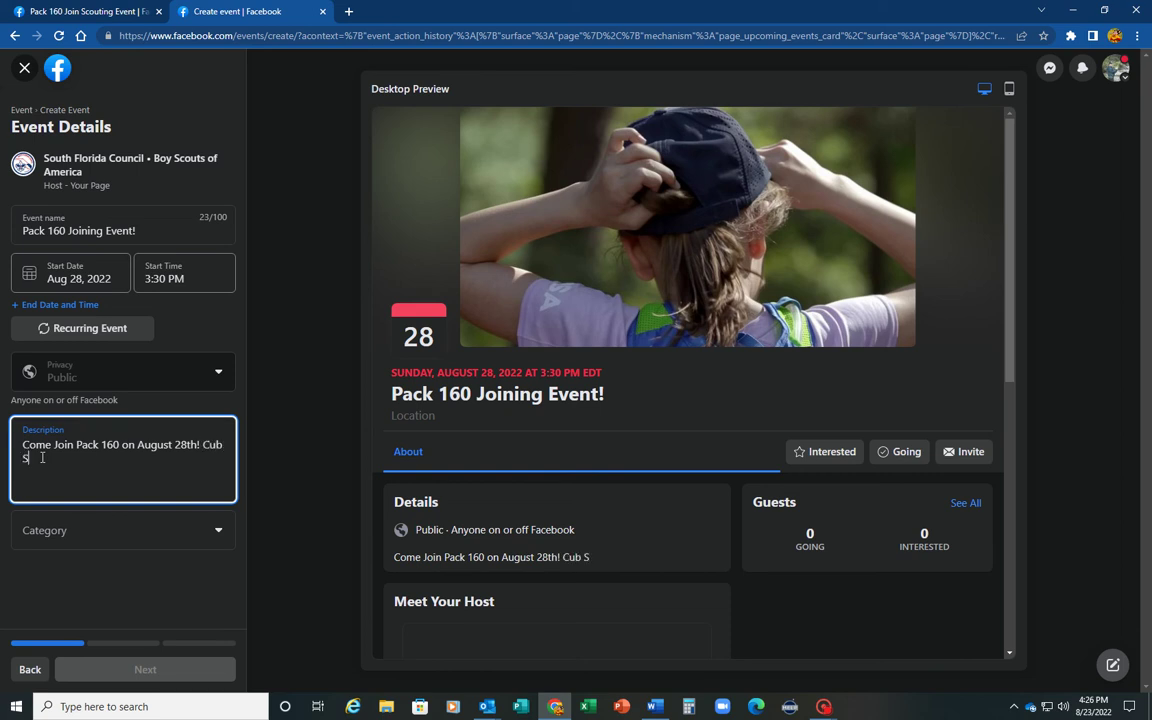
type("couting is for")
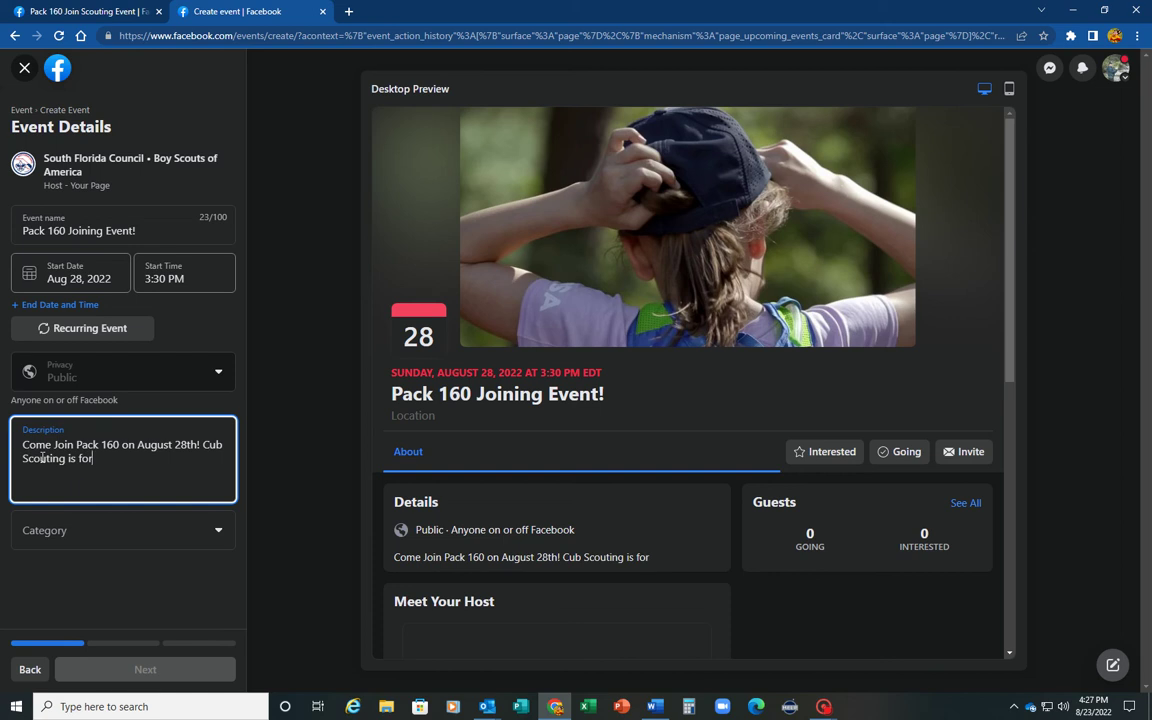
type(" Girls and Boys, G")
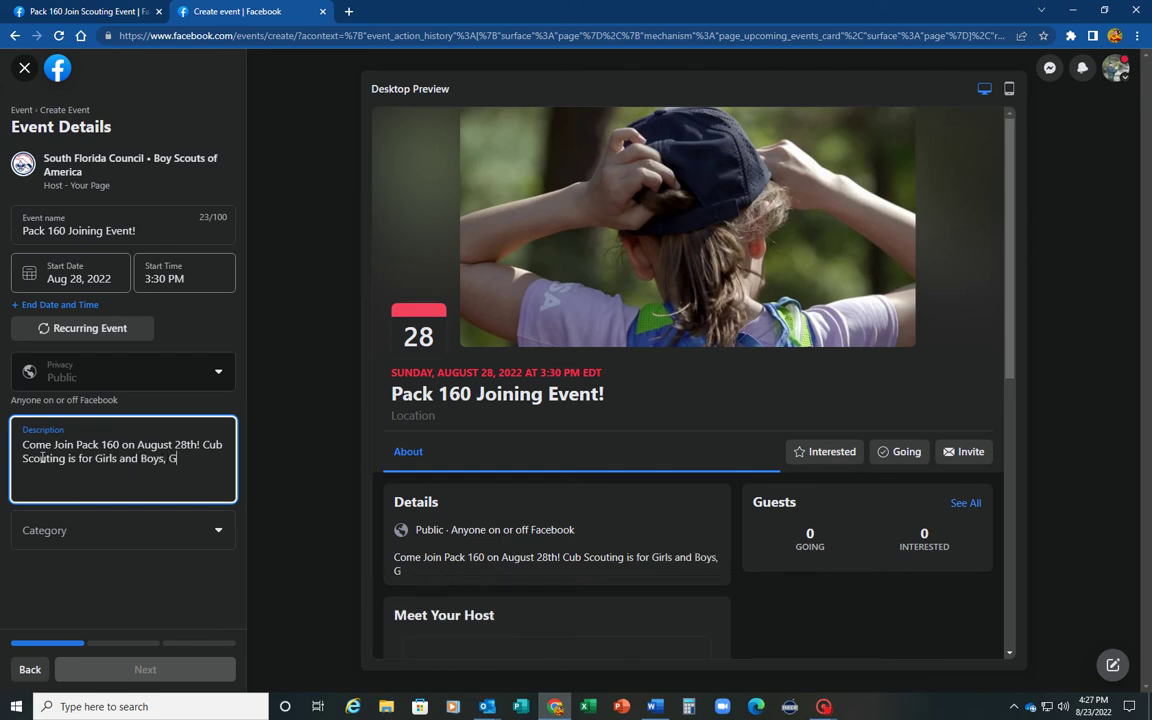
type("rades Kindergarte")
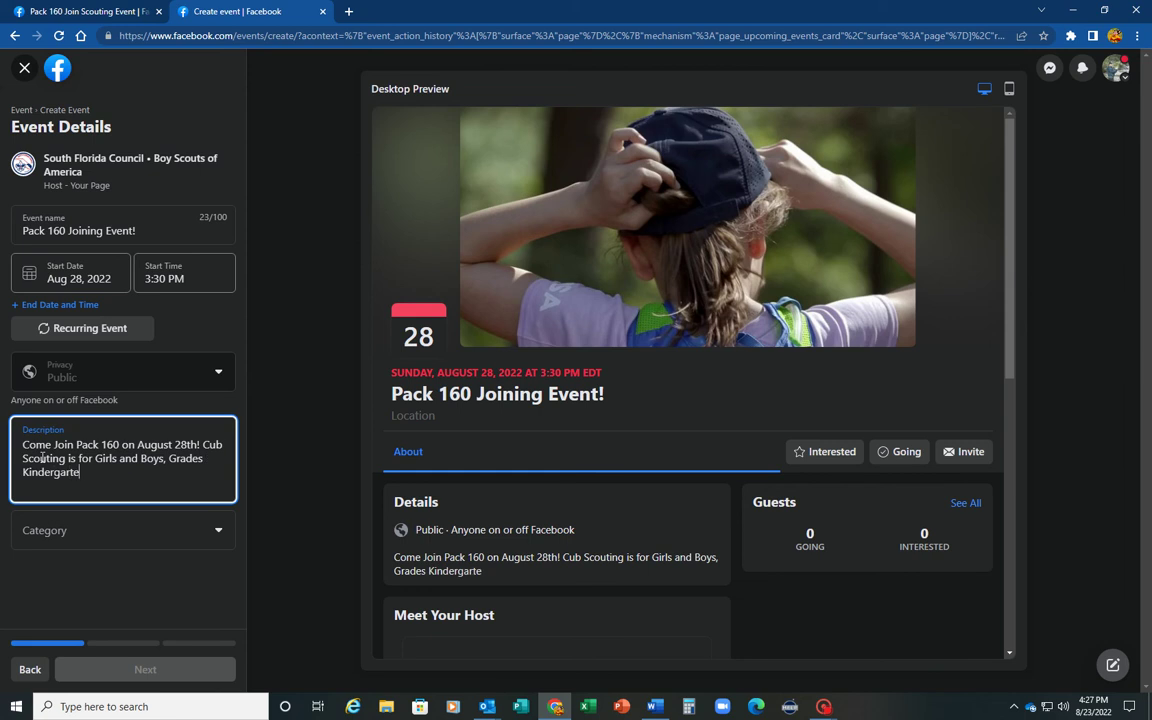
type("n through 5th ")
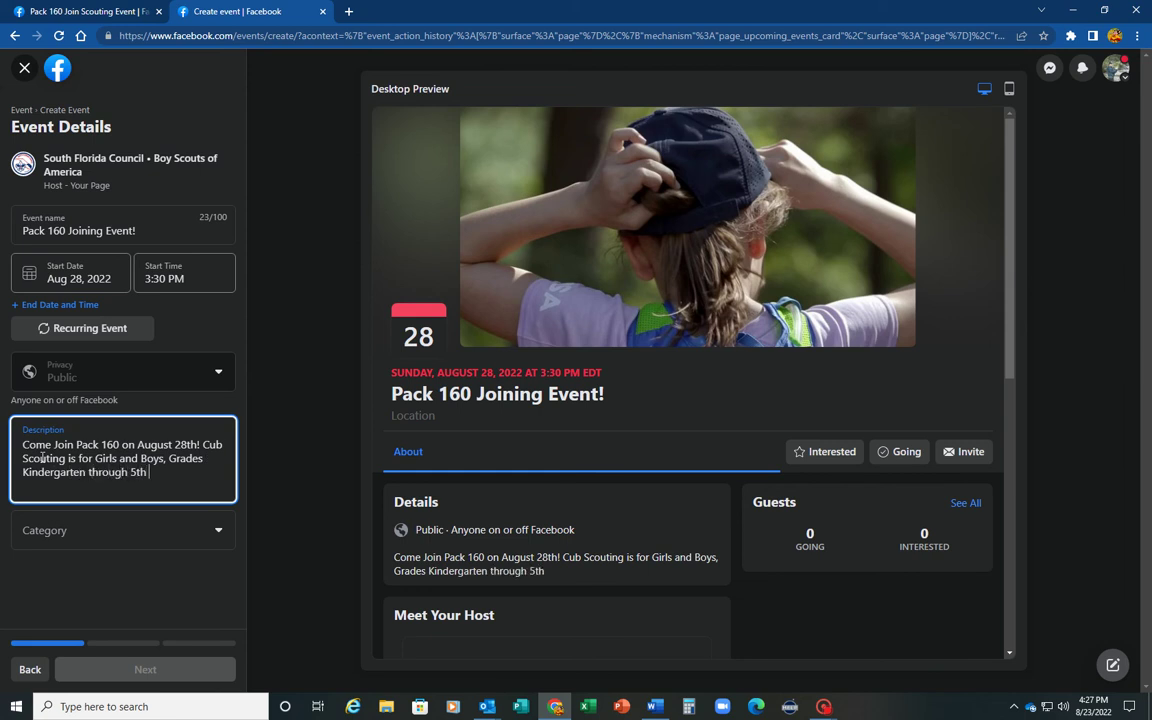
type("Grade!")
Copy the existing Pack 160 event page's web address and paste it on a new line of the new event's description.
left_click(117, 17)
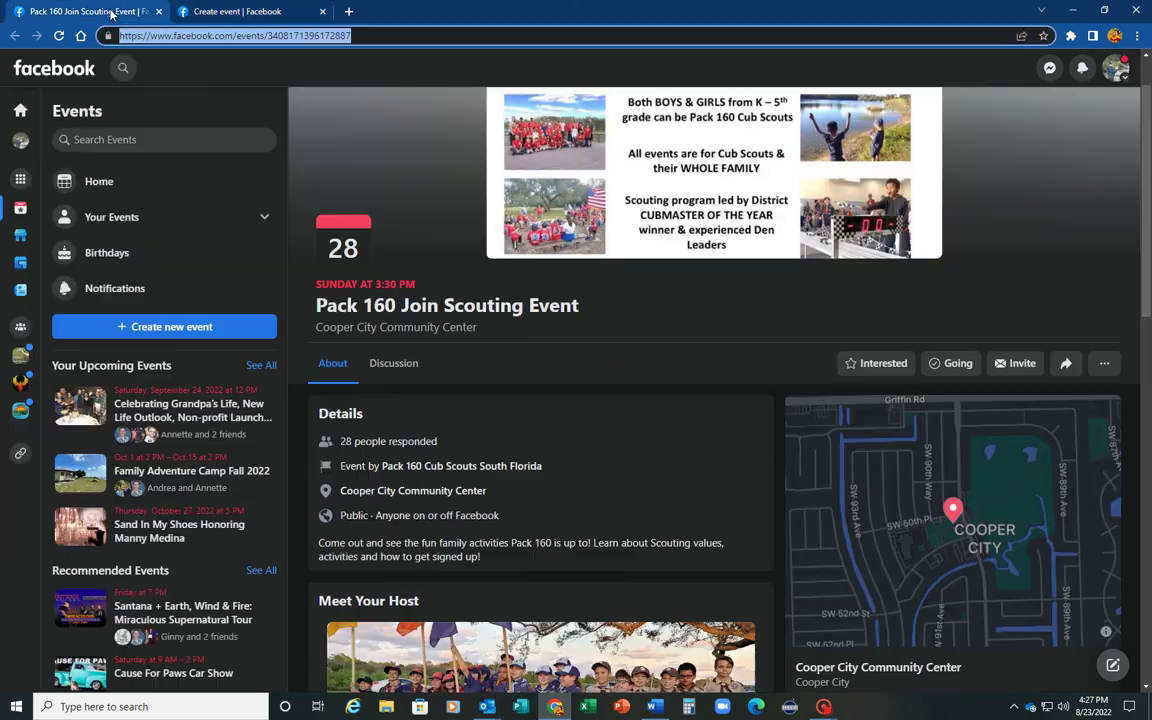
right_click(255, 40)
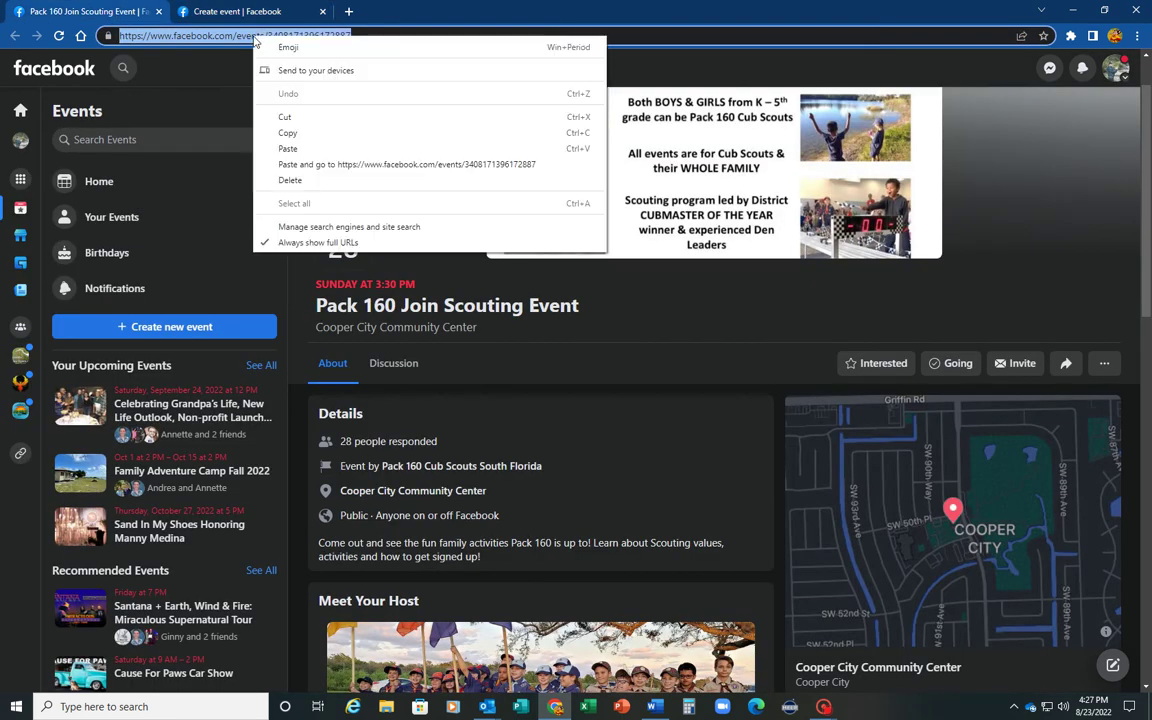
left_click(307, 134)
left_click(268, 13)
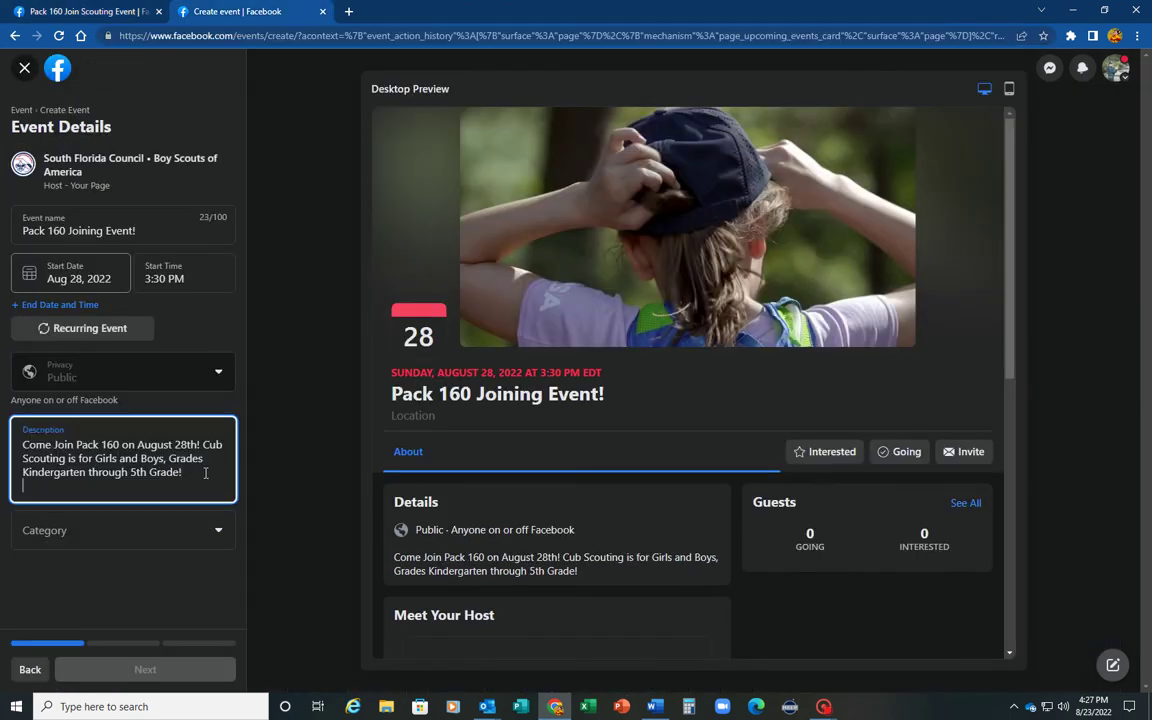
key("Return")
key("ctrl+v")
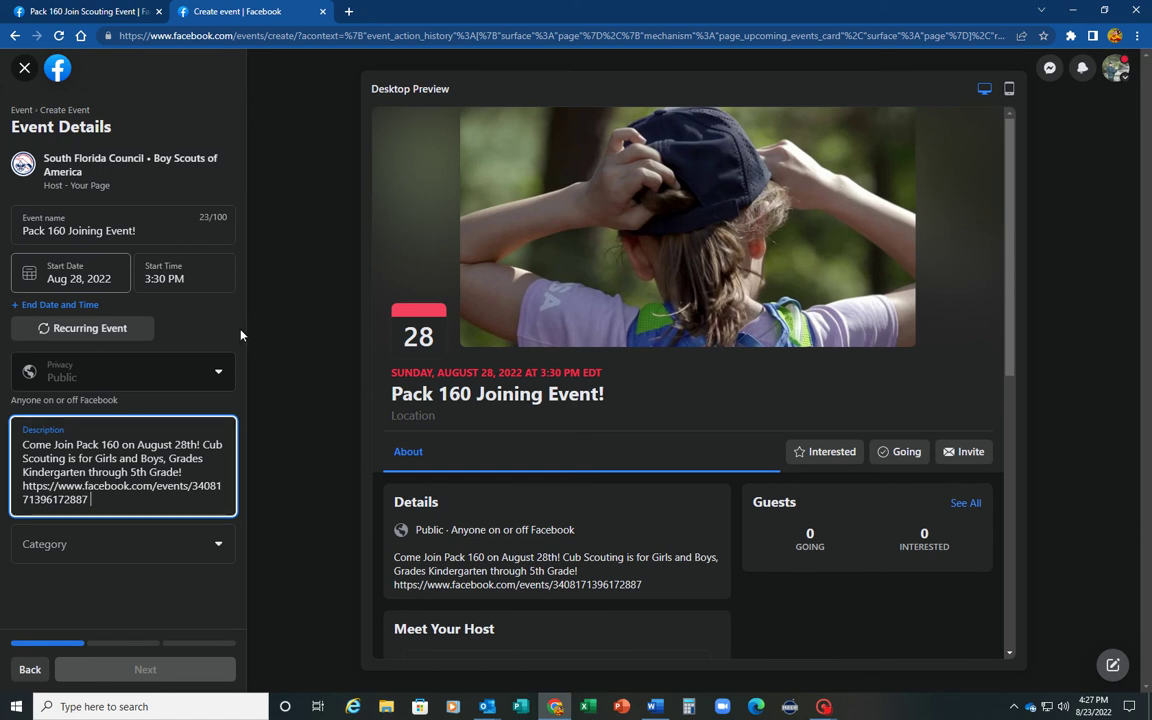
Set the event's category to Games and continue to the location details.
left_click(145, 549)
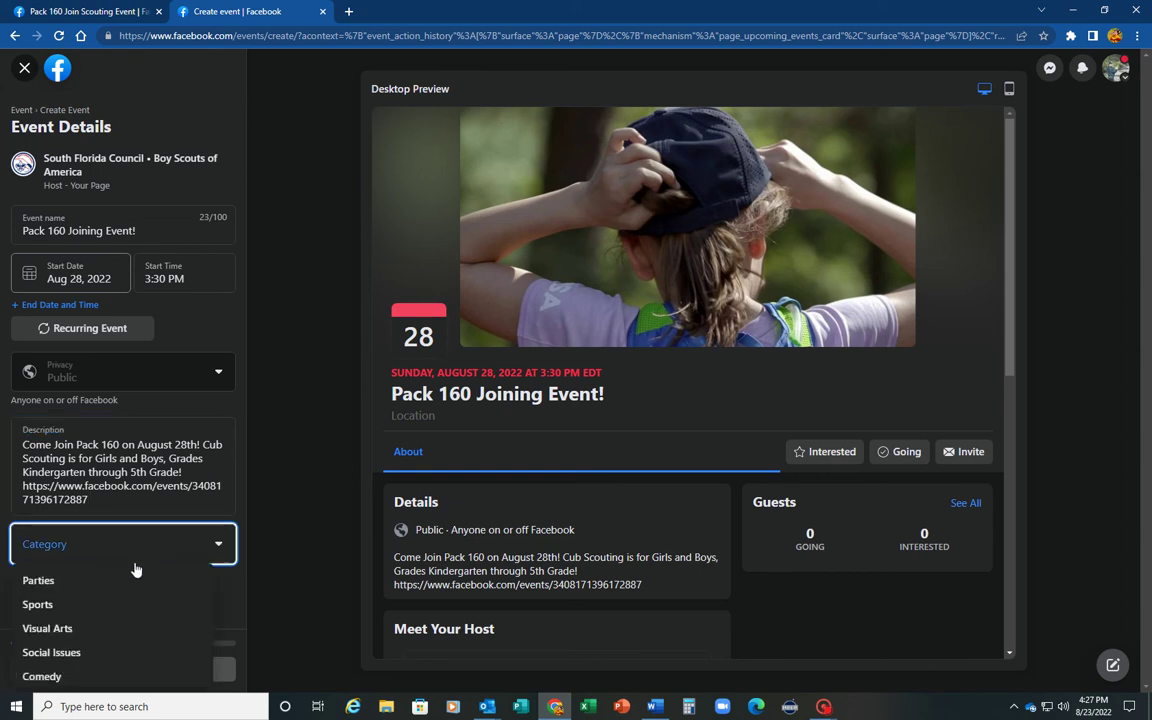
scroll(92, 585, "down", 1)
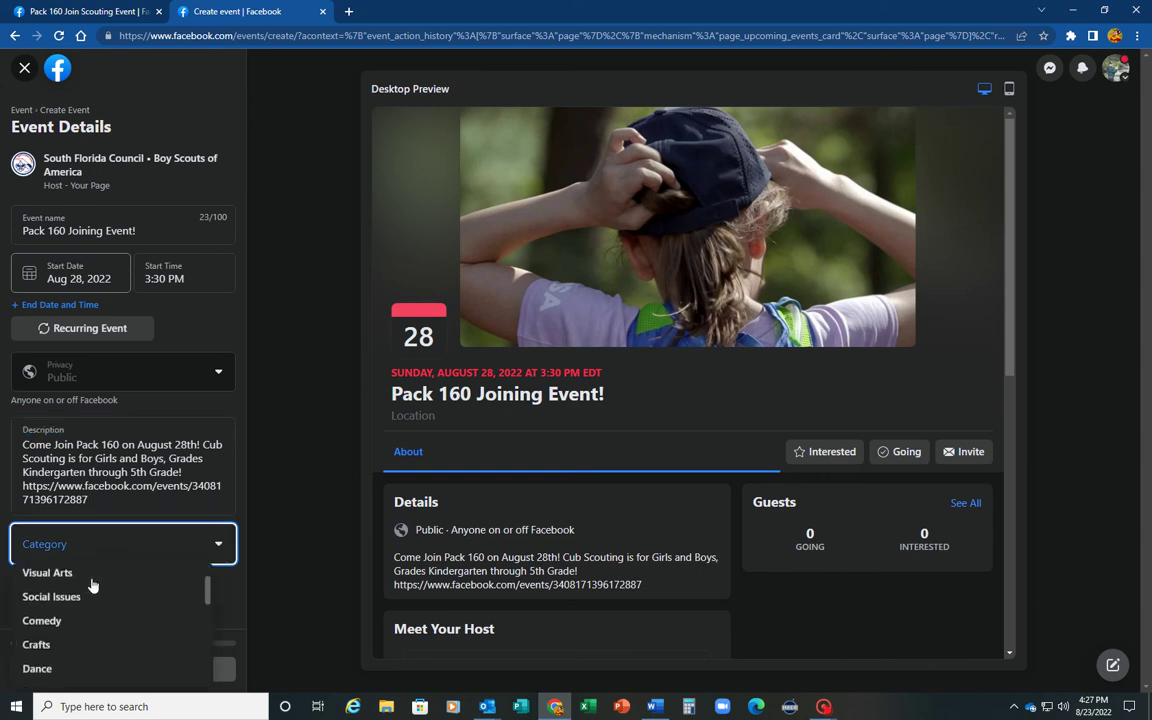
scroll(92, 585, "up", 1)
scroll(92, 586, "down", 1)
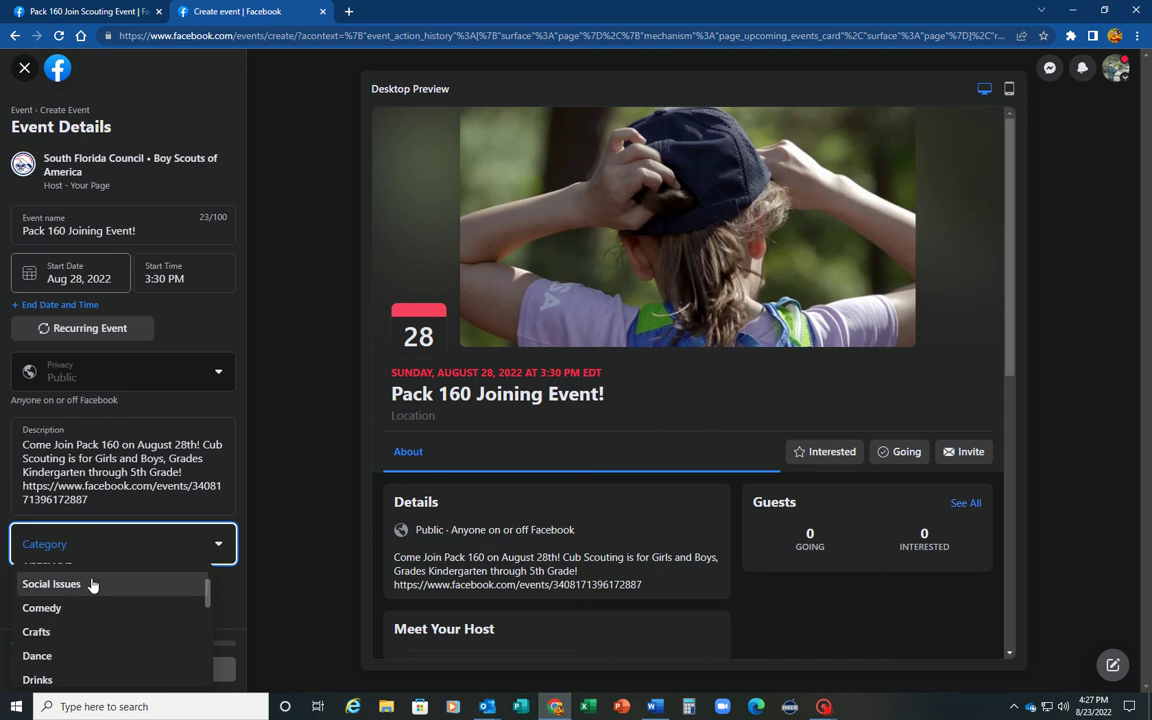
scroll(92, 585, "down", 1)
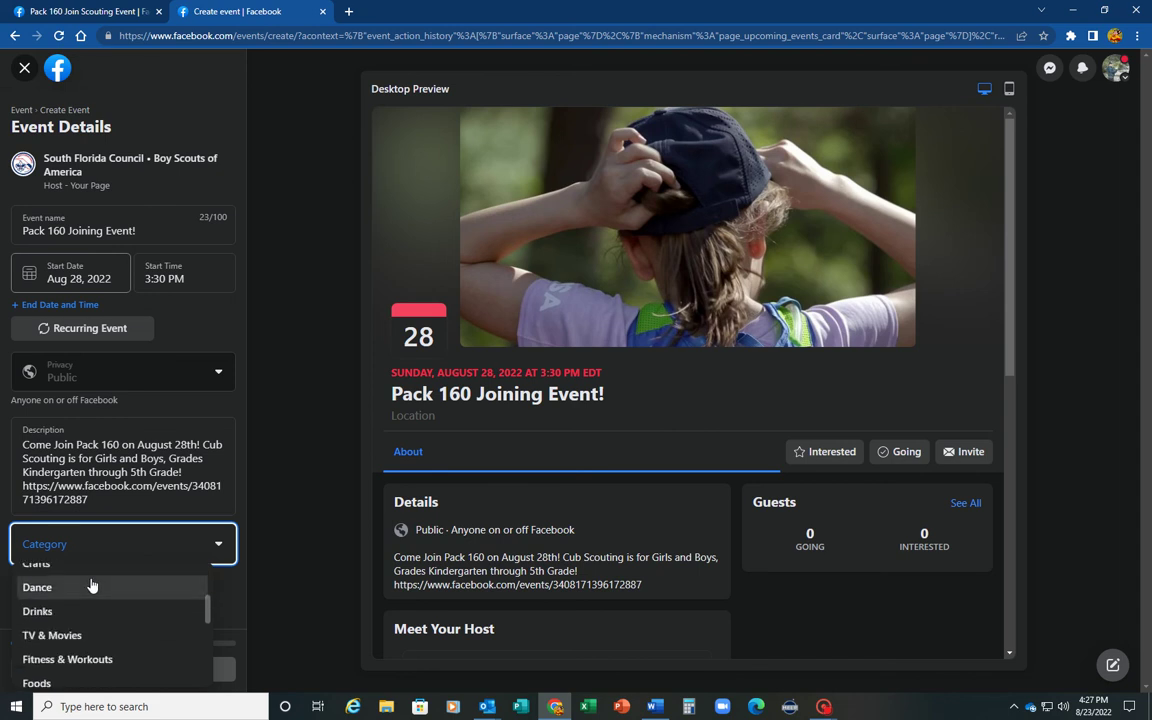
scroll(92, 585, "down", 1)
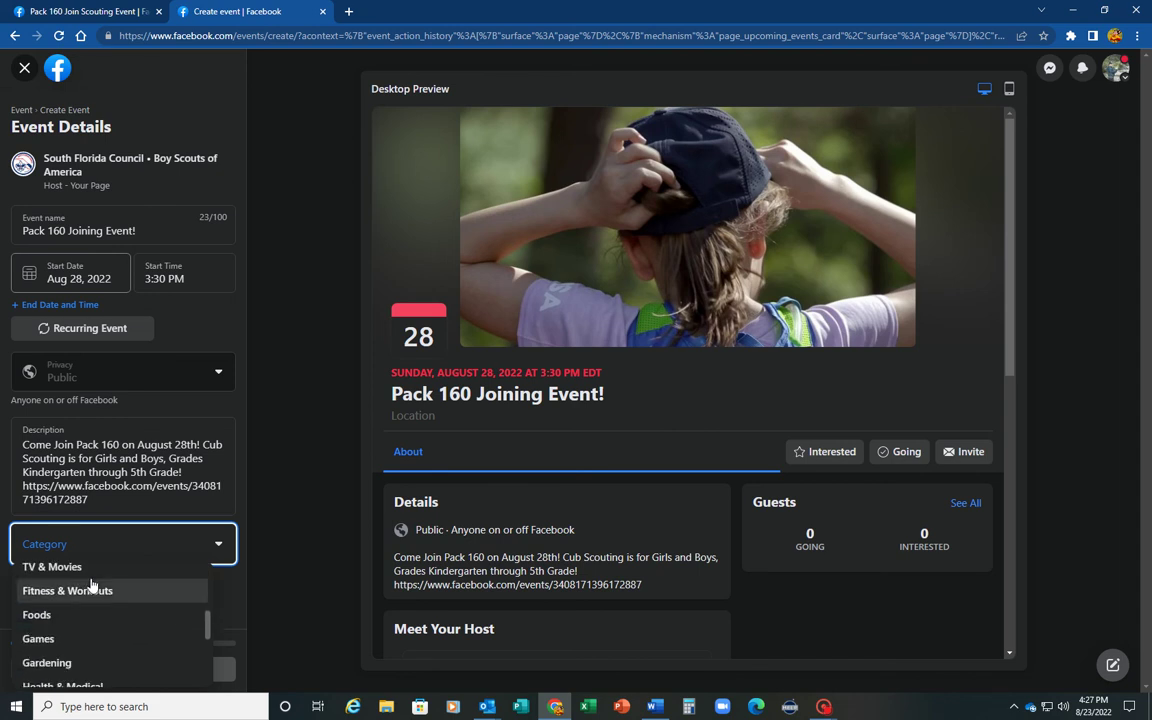
scroll(92, 585, "down", 1)
scroll(92, 585, "up", 1)
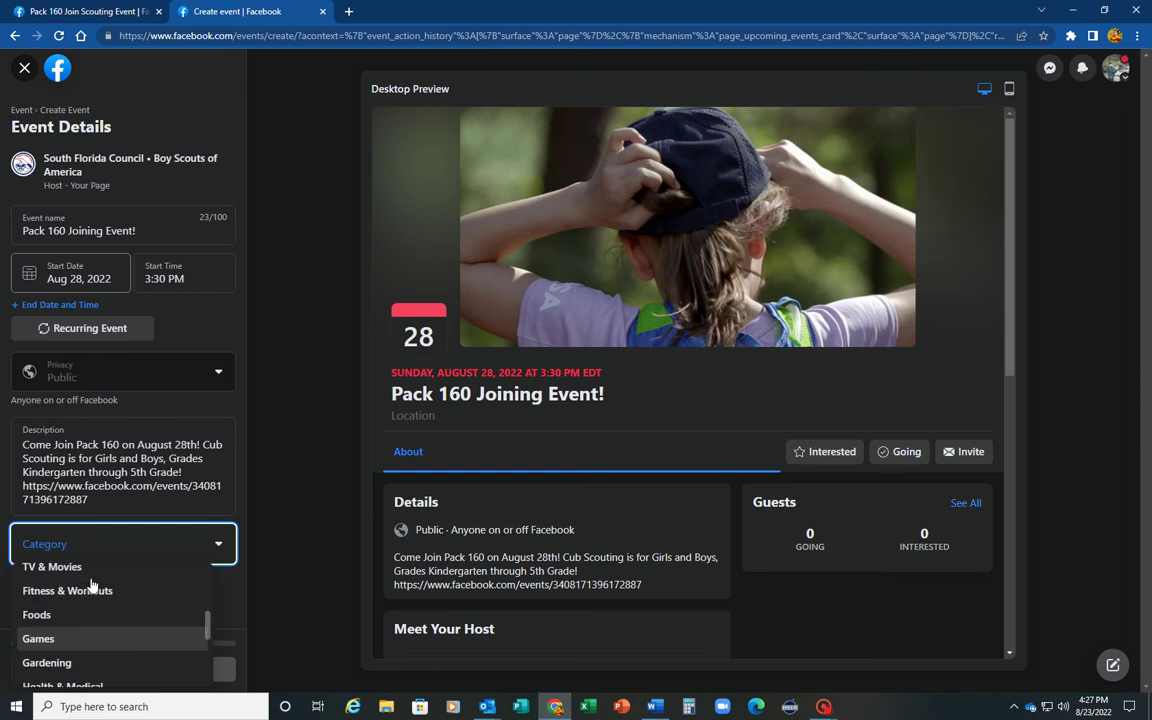
scroll(97, 616, "down", 2)
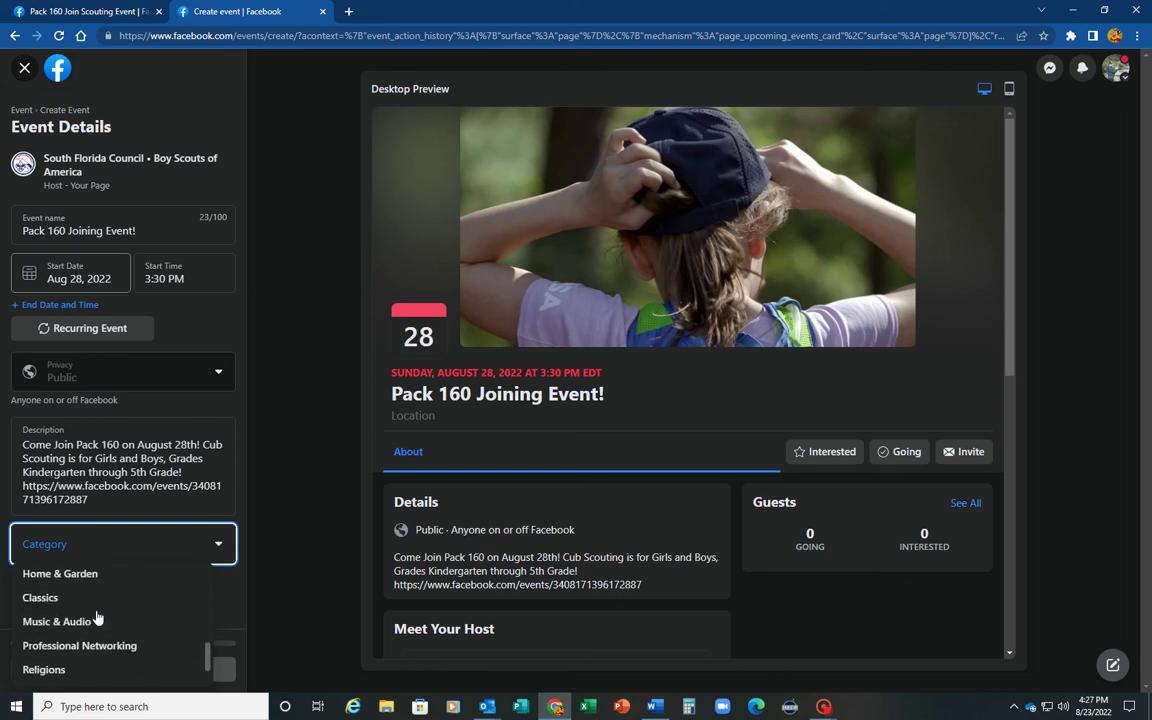
scroll(97, 617, "down", 1)
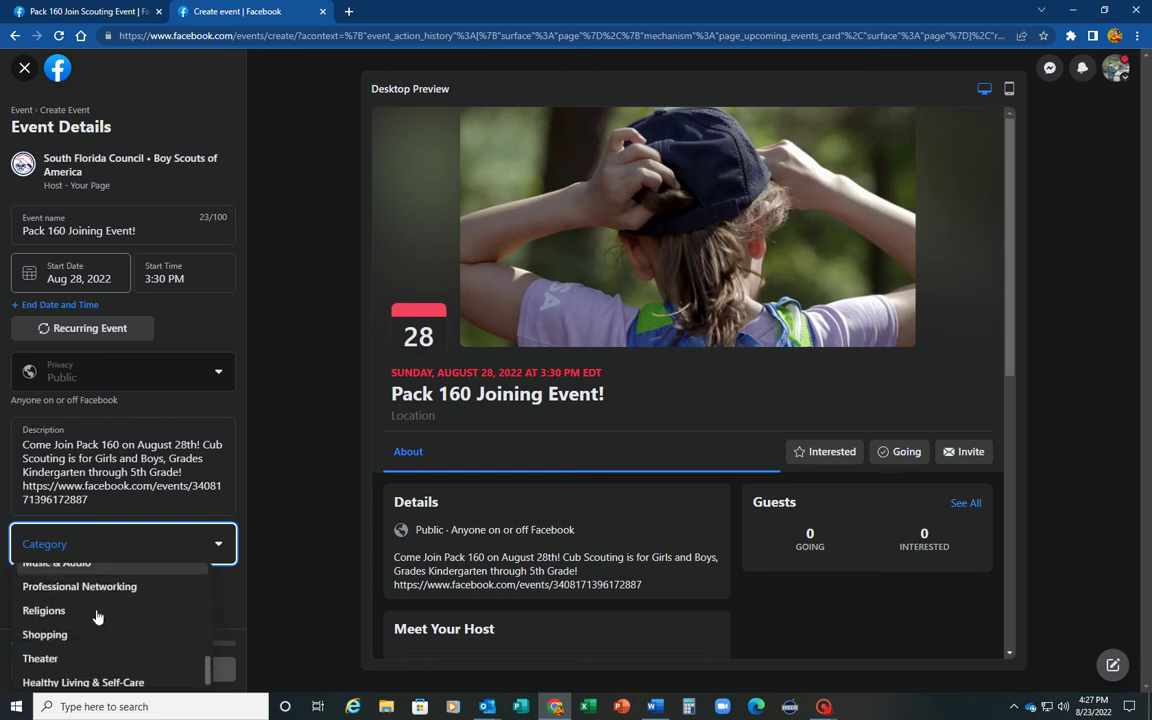
scroll(97, 616, "up", 1)
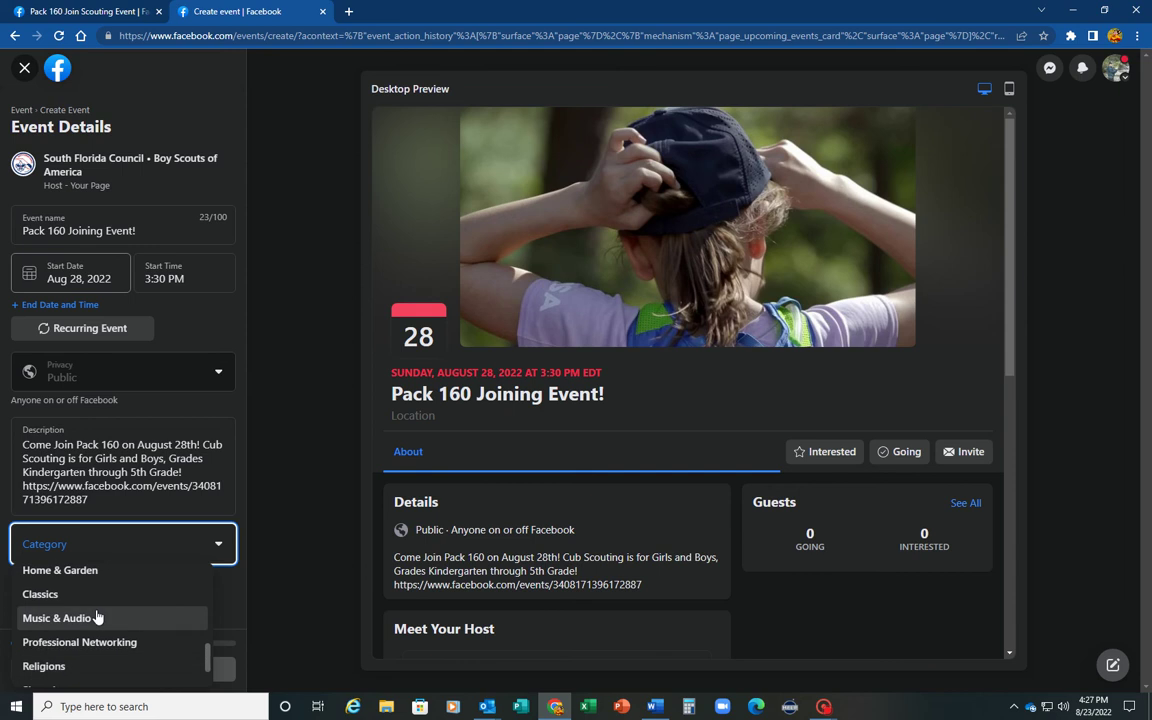
scroll(95, 616, "up", 1)
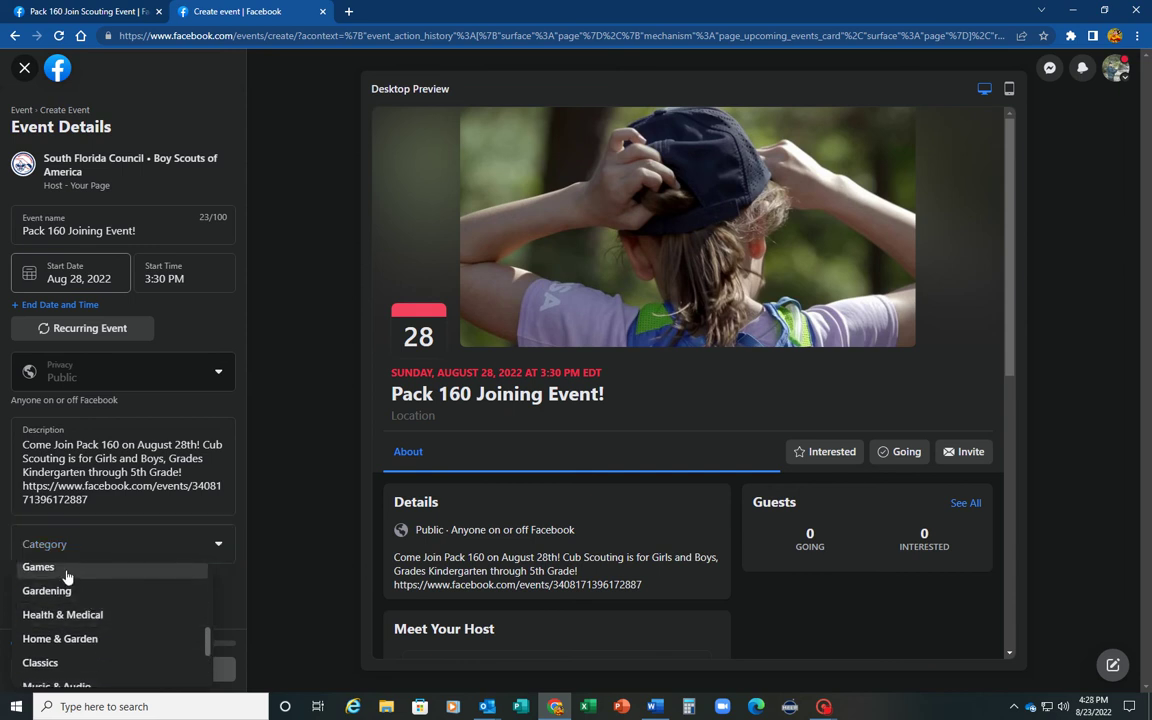
left_click(67, 570)
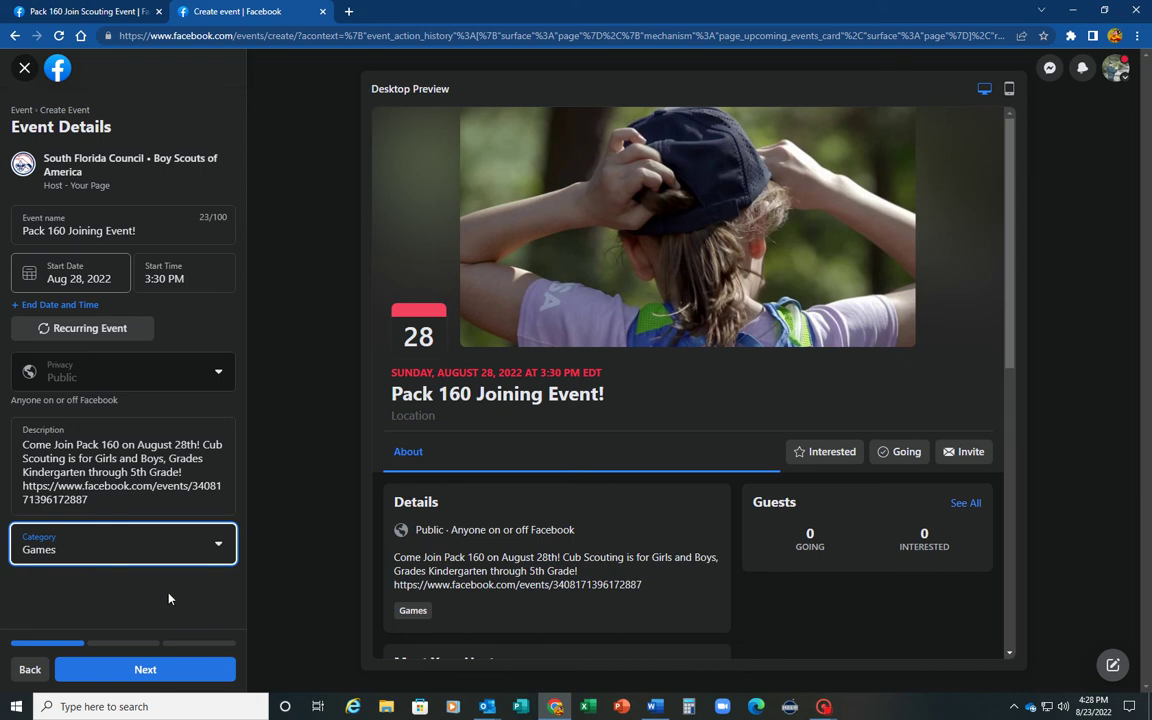
left_click(146, 670)
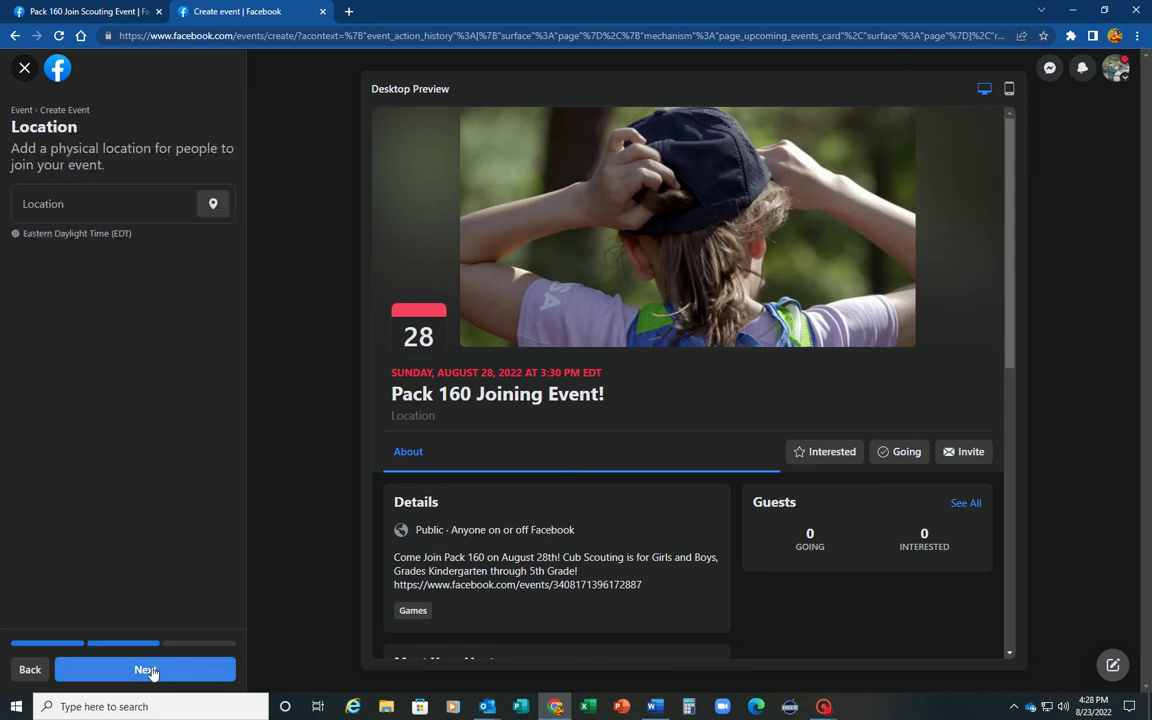
Set the event's location to Cooper City Community Center in Cooper City, FL, and continue to the additional details.
left_click(54, 203)
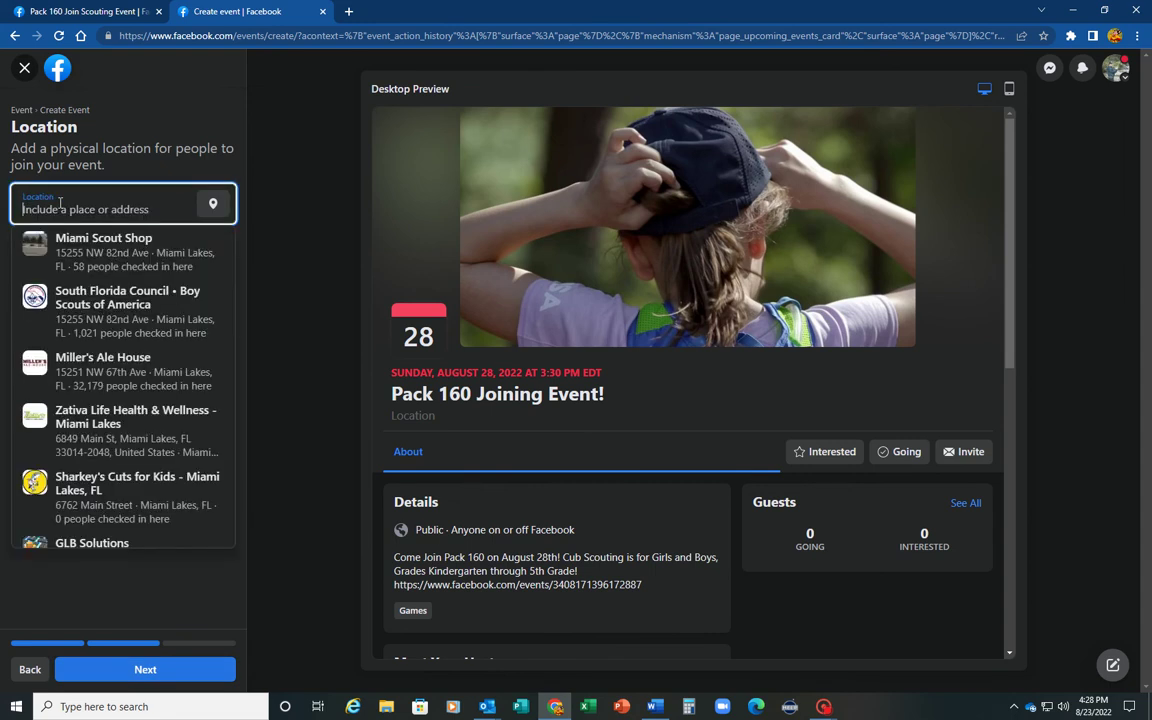
type("Cooper City ")
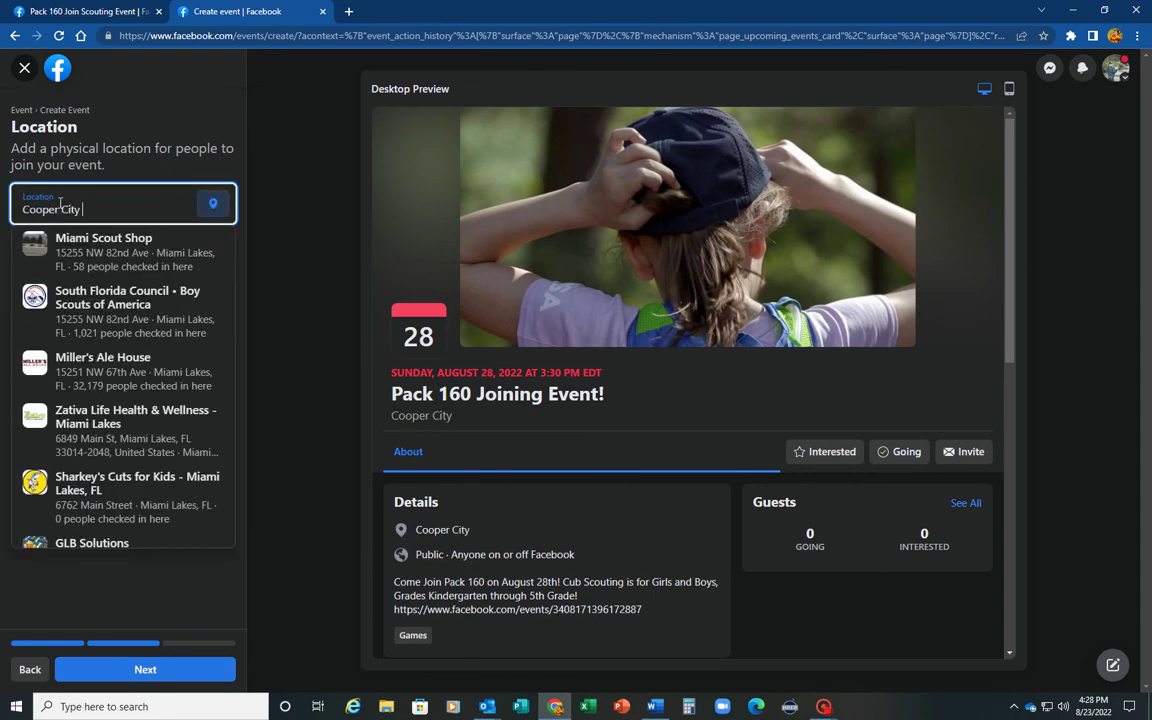
type("Communit")
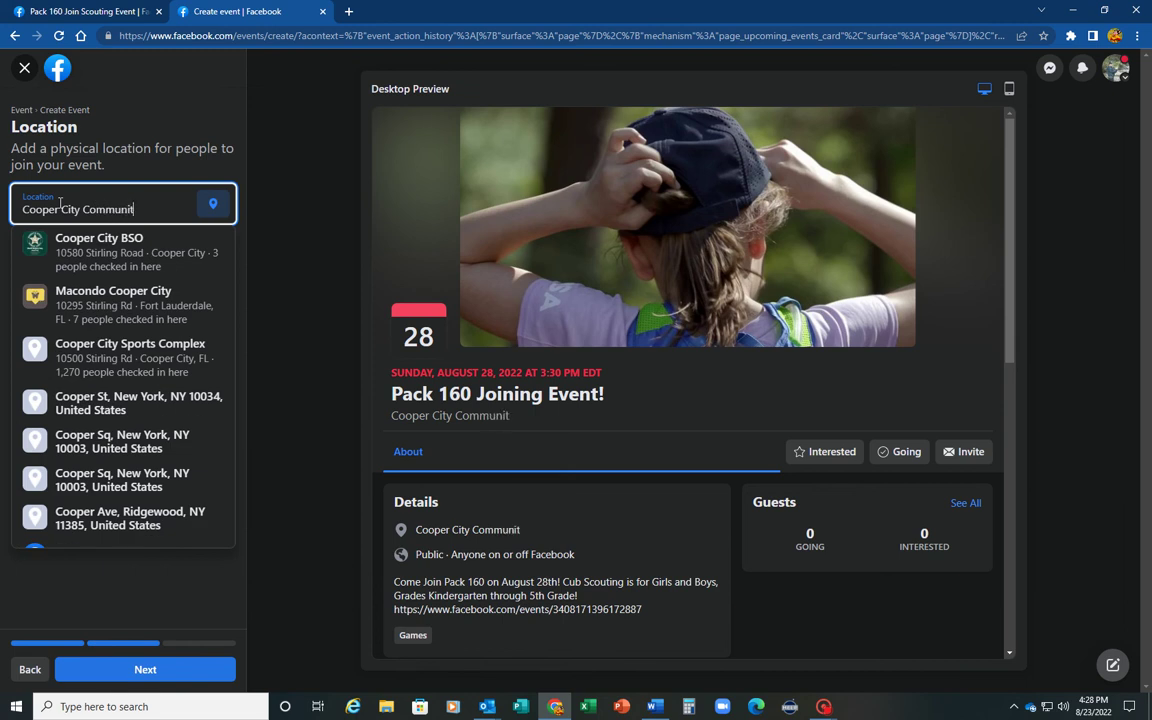
type("y Center")
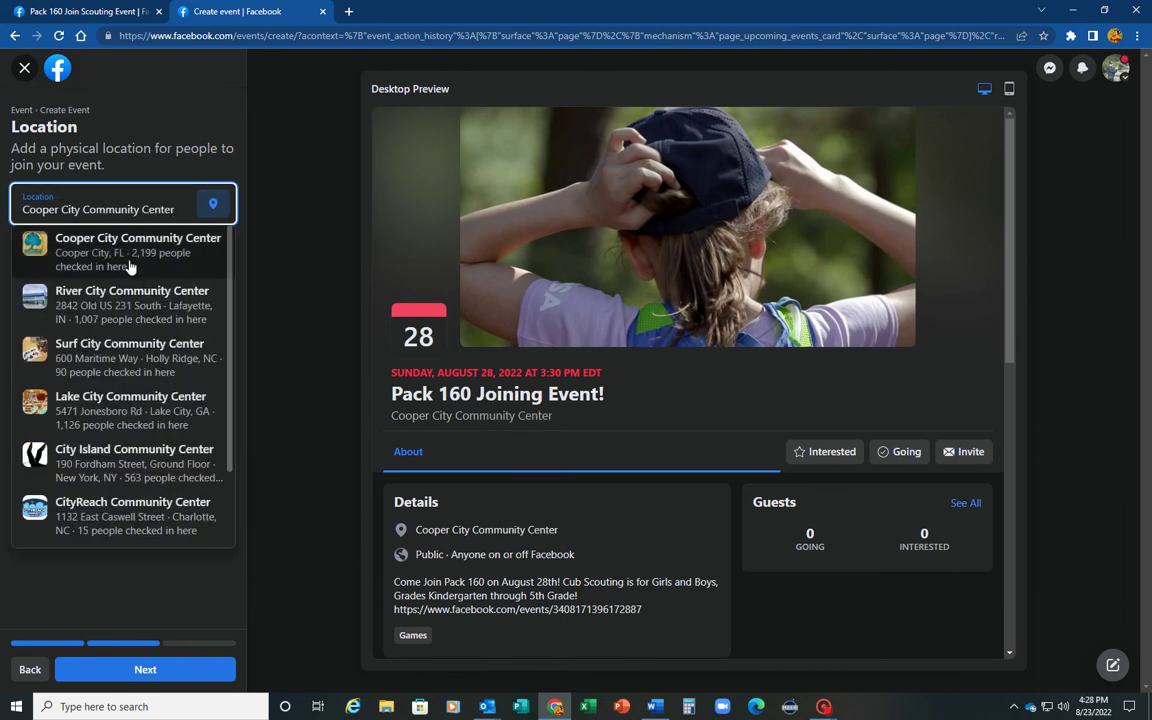
left_click(96, 256)
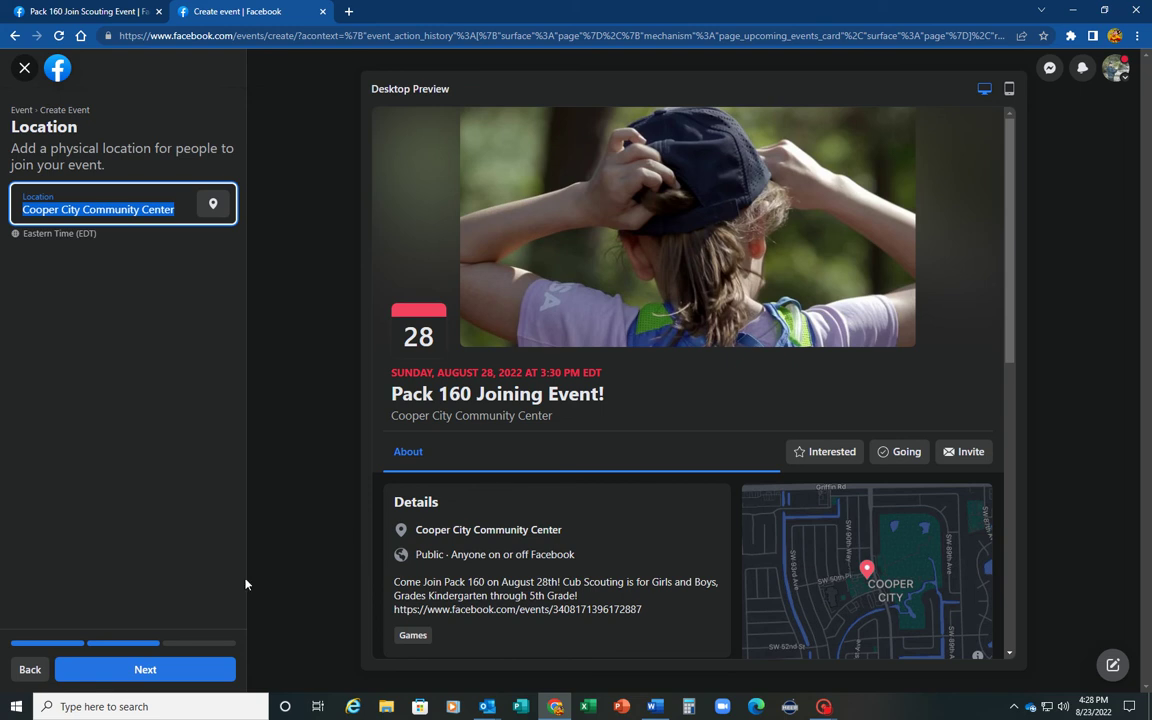
left_click(136, 669)
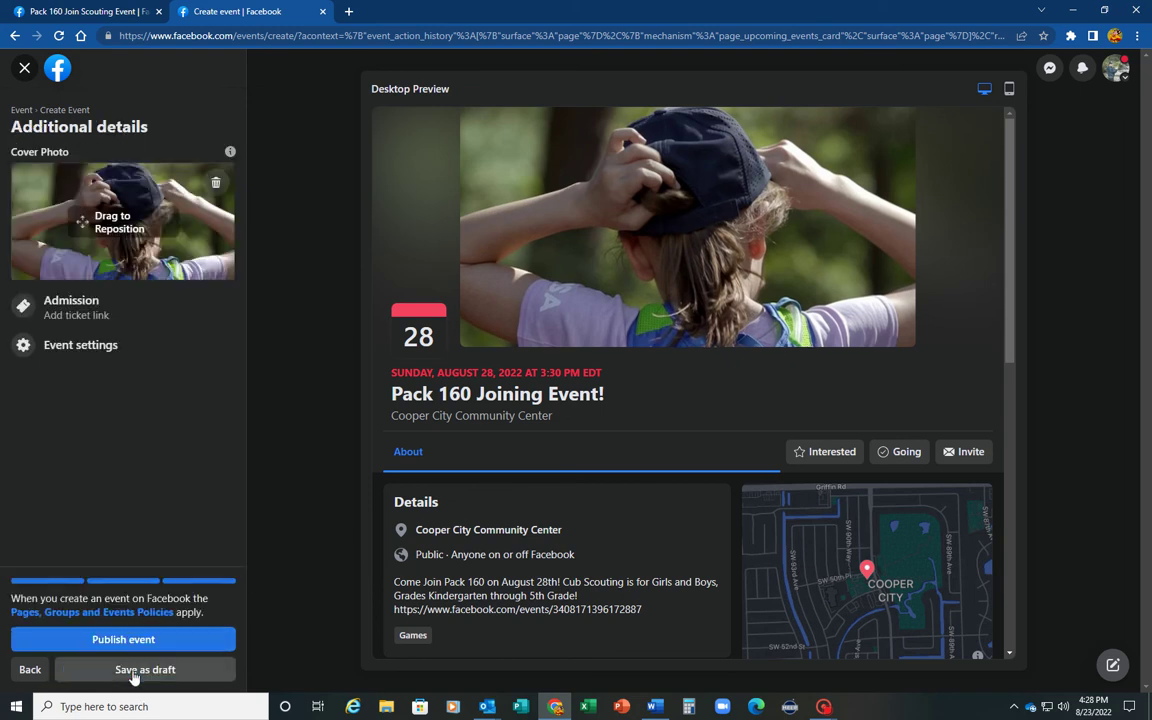
Replace the event's default cover photo with the "Pack 160 Front" image from the Desktop folder.
left_click(216, 184)
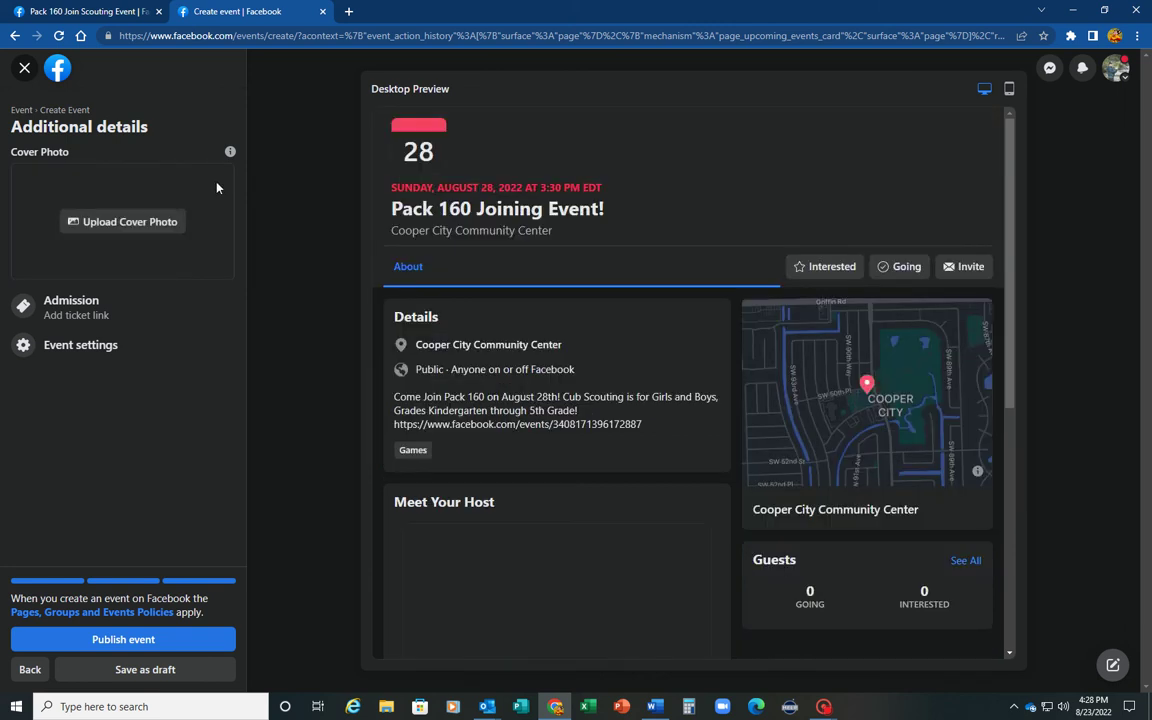
left_click(128, 224)
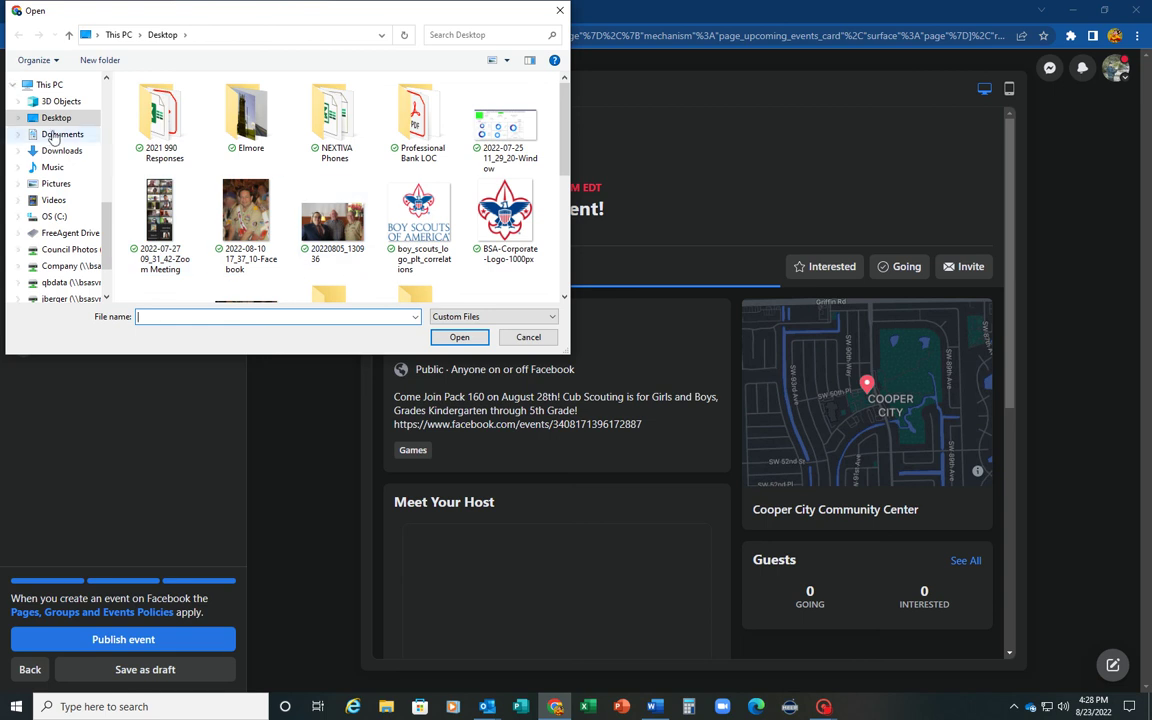
scroll(330, 208, "down", 3)
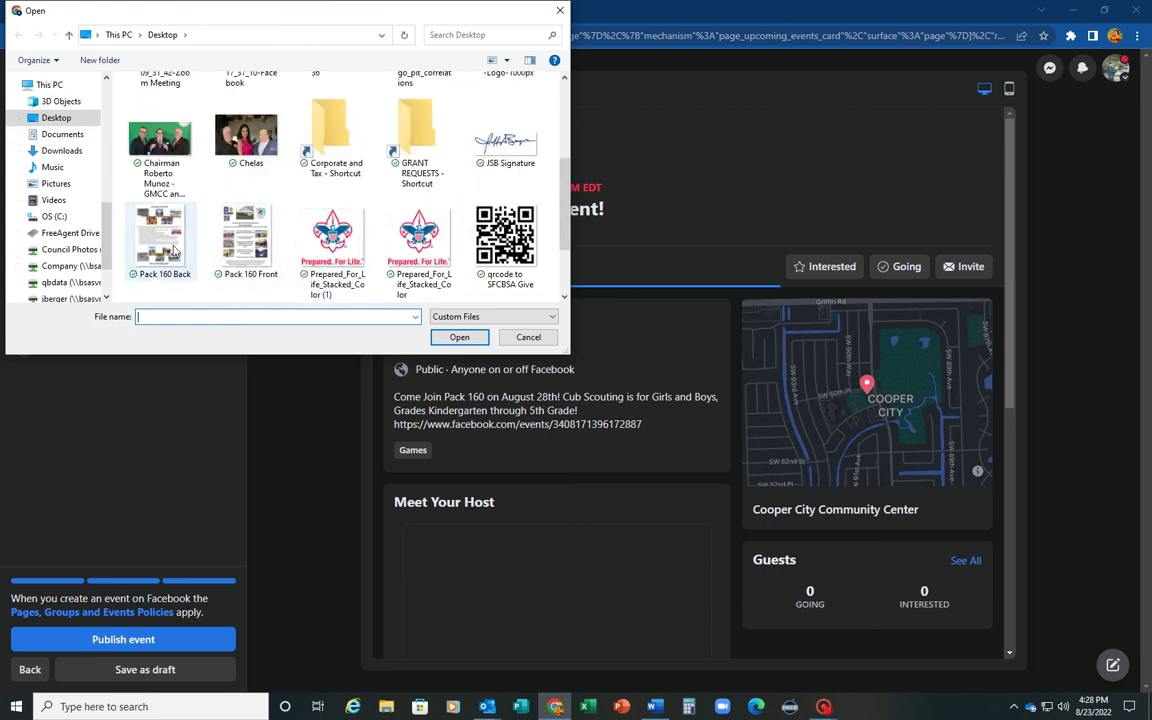
left_click(247, 248)
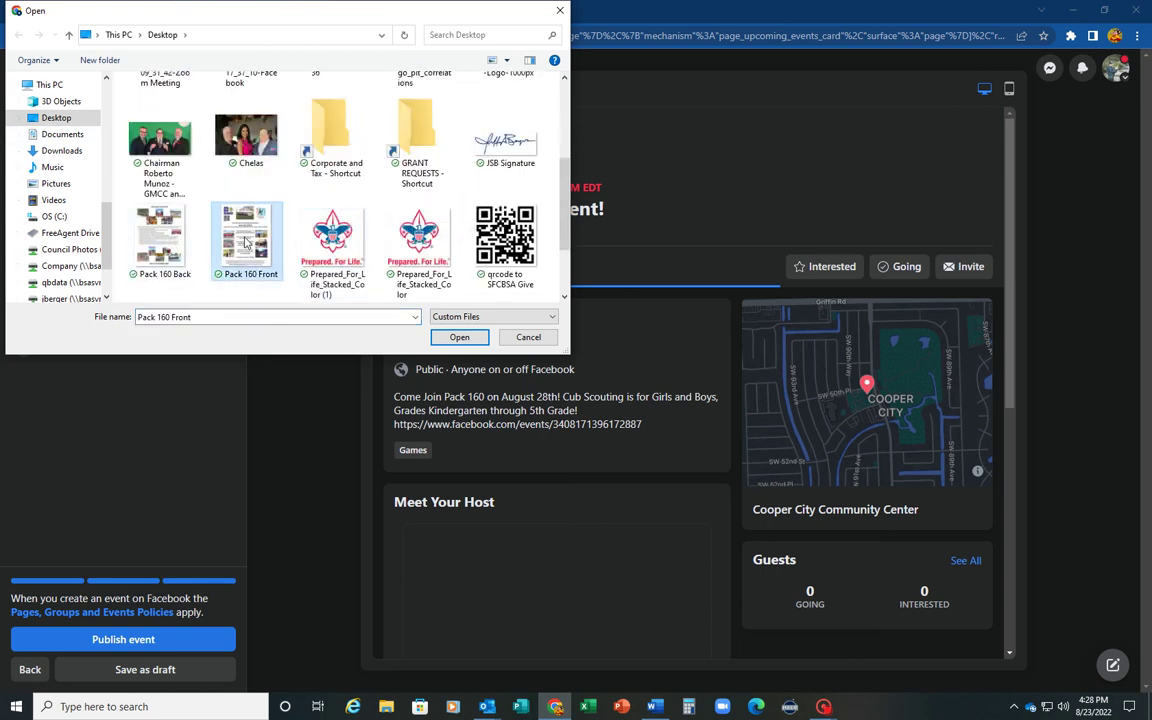
left_click(459, 338)
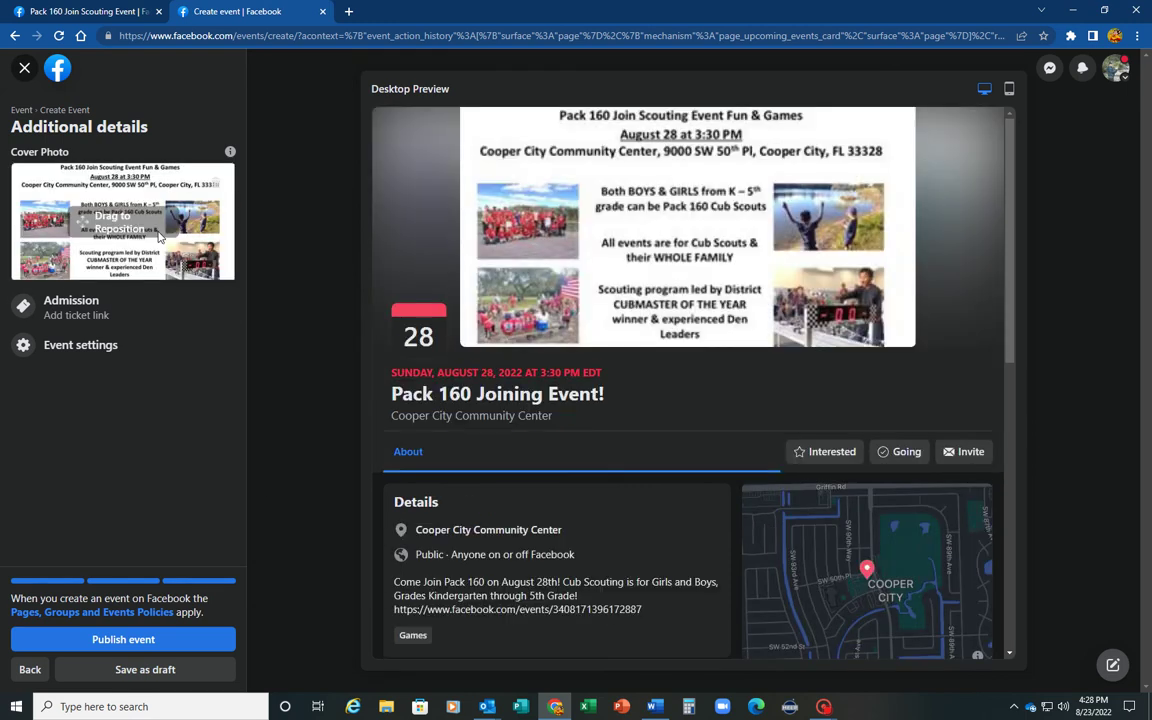
Review the event settings for co-hosts and posting options, and save them.
left_click(100, 346)
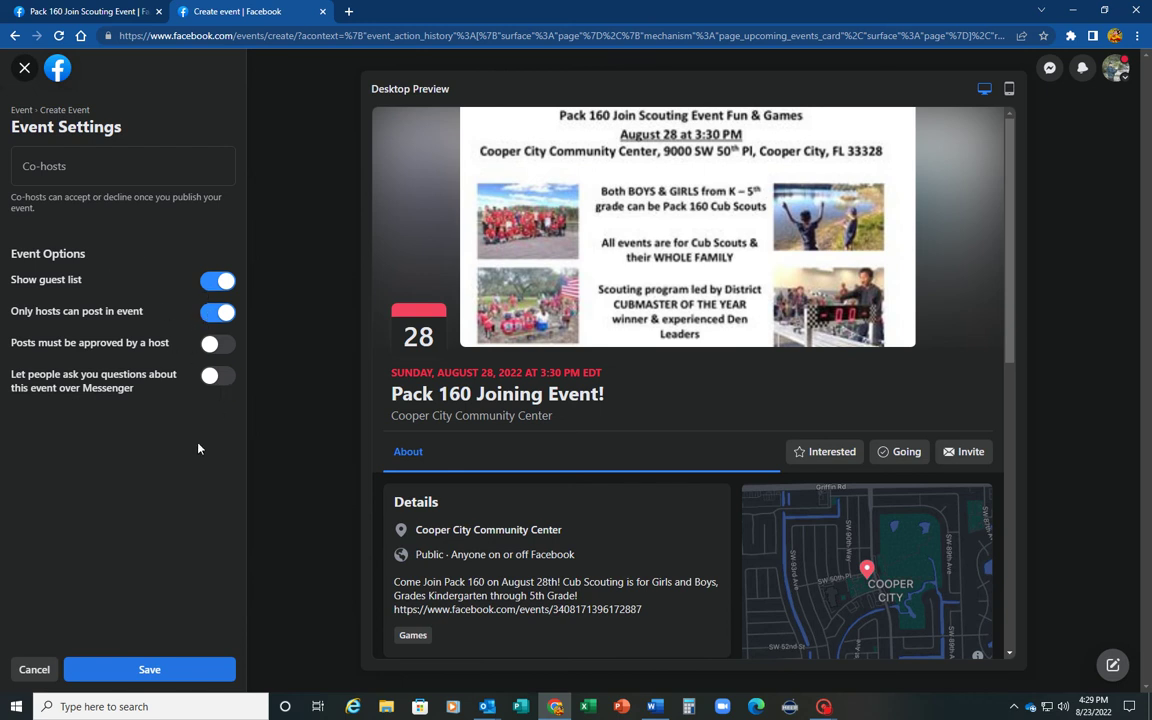
left_click(24, 67)
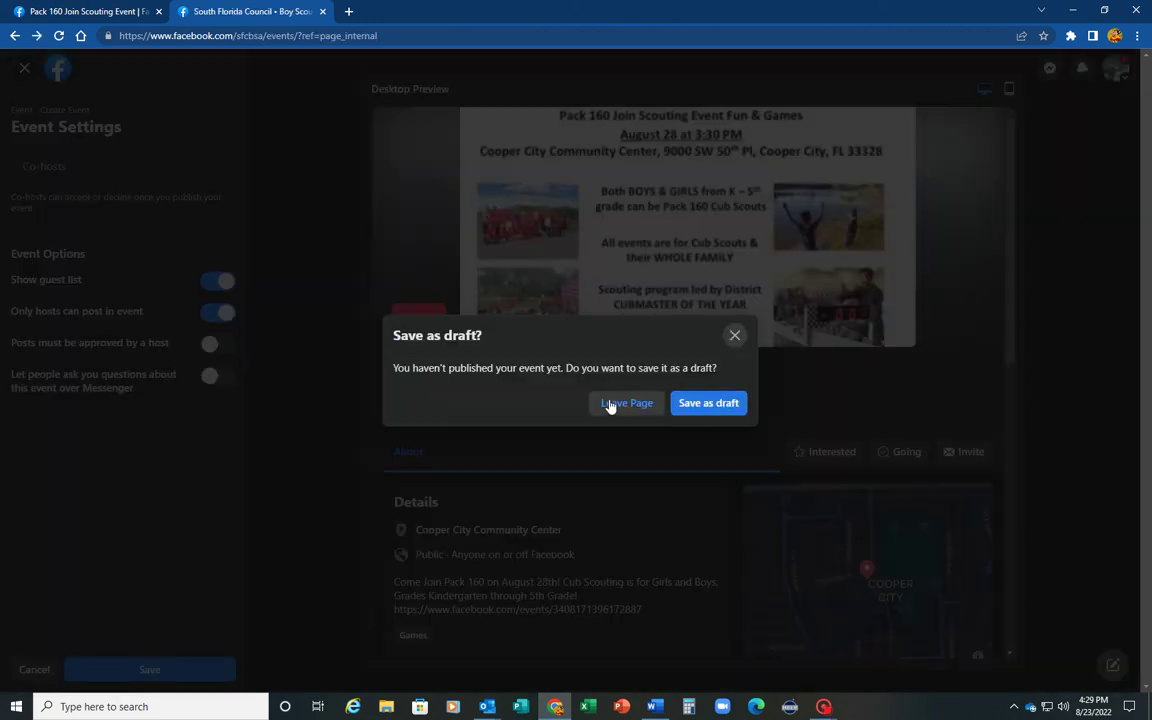
left_click(735, 335)
left_click(152, 672)
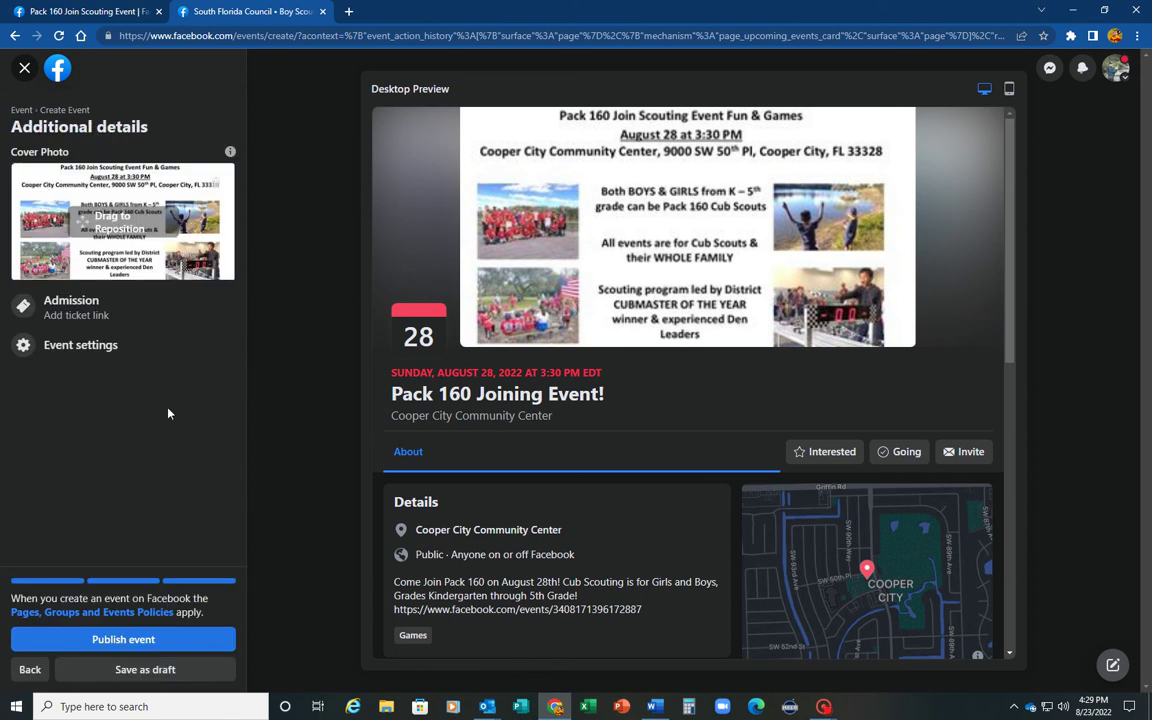
Publish the Pack 160 Joining Event and look over its published page.
left_click(129, 640)
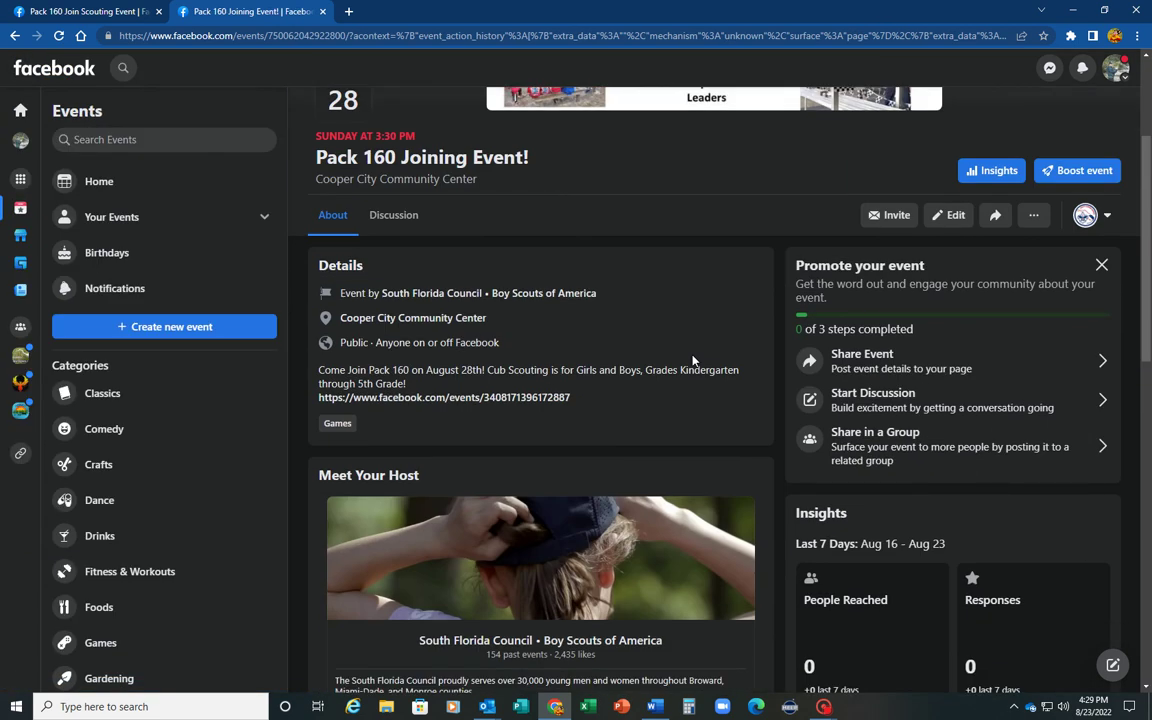
scroll(904, 334, "up", 2)
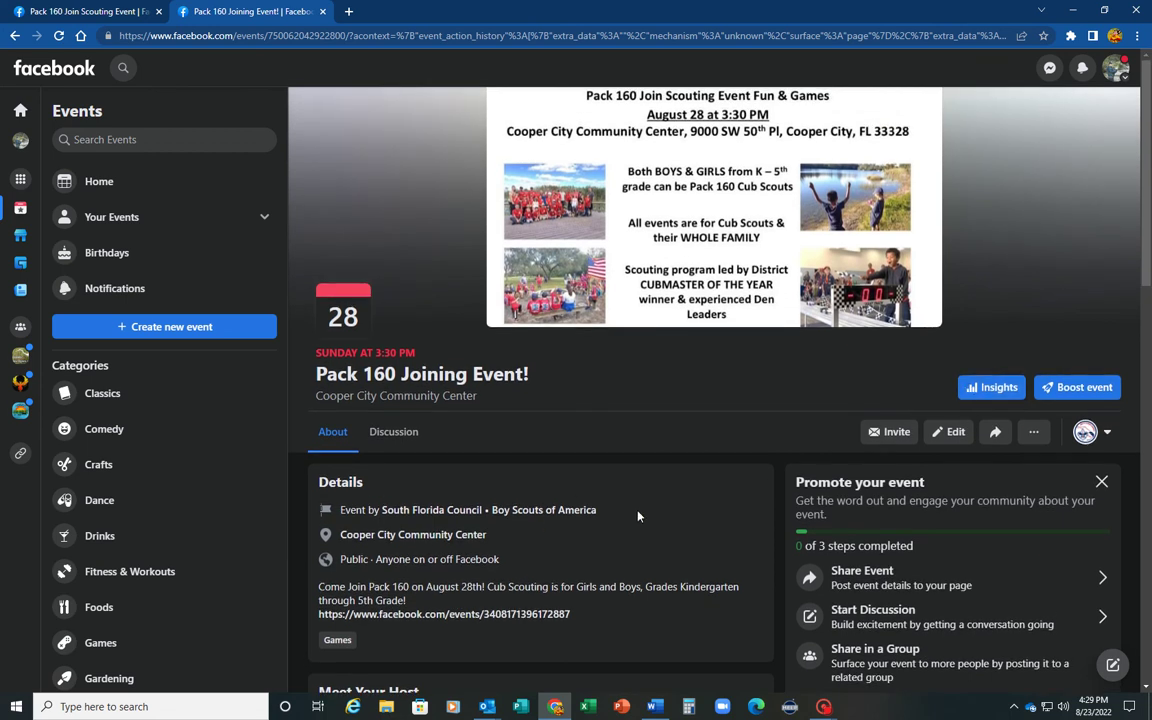
scroll(630, 520, "down", 2)
scroll(622, 535, "down", 2)
scroll(700, 420, "up", 4)
Start boosting the published event and review the ad's creative, audience and duration options.
left_click(1076, 390)
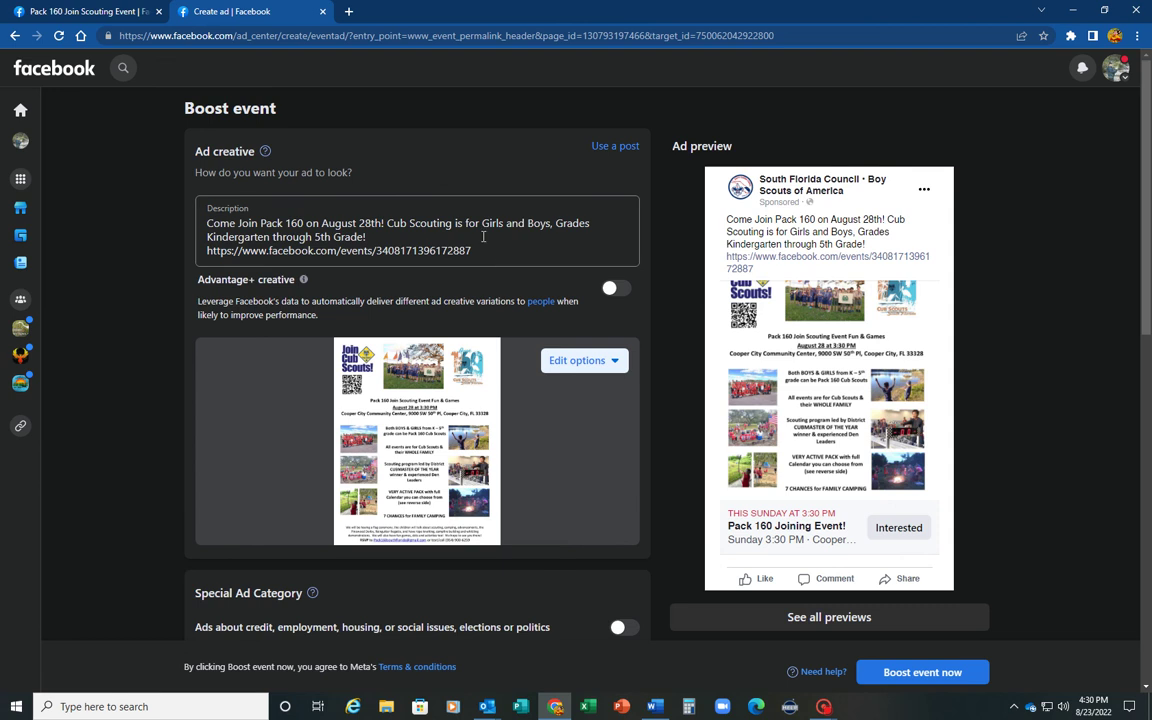
scroll(436, 253, "down", 2)
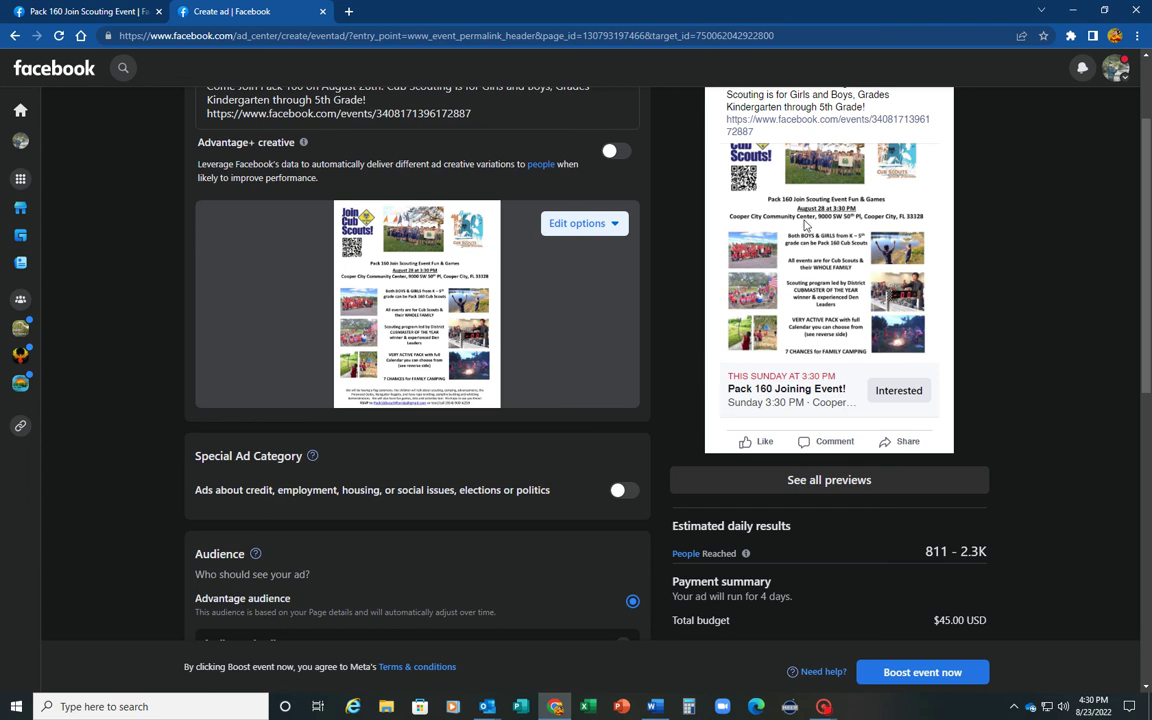
scroll(489, 452, "down", 2)
scroll(484, 459, "down", 4)
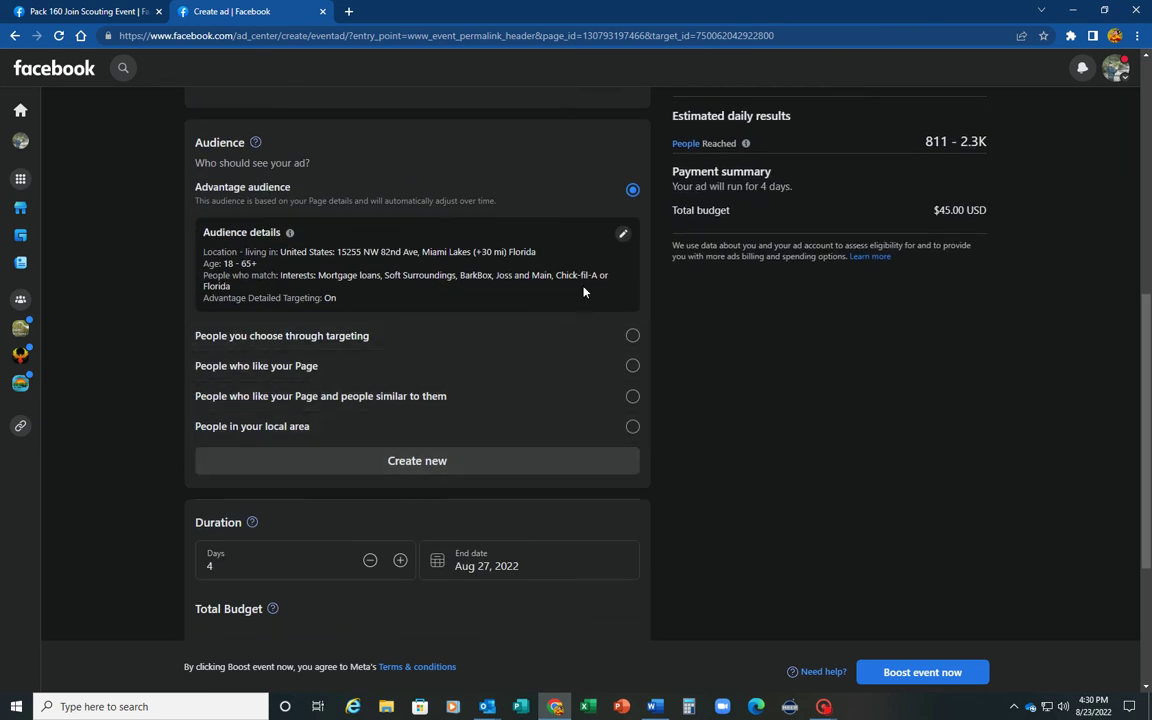
Edit the ad's Advantage audience and set its age range to 25–45.
left_click(623, 236)
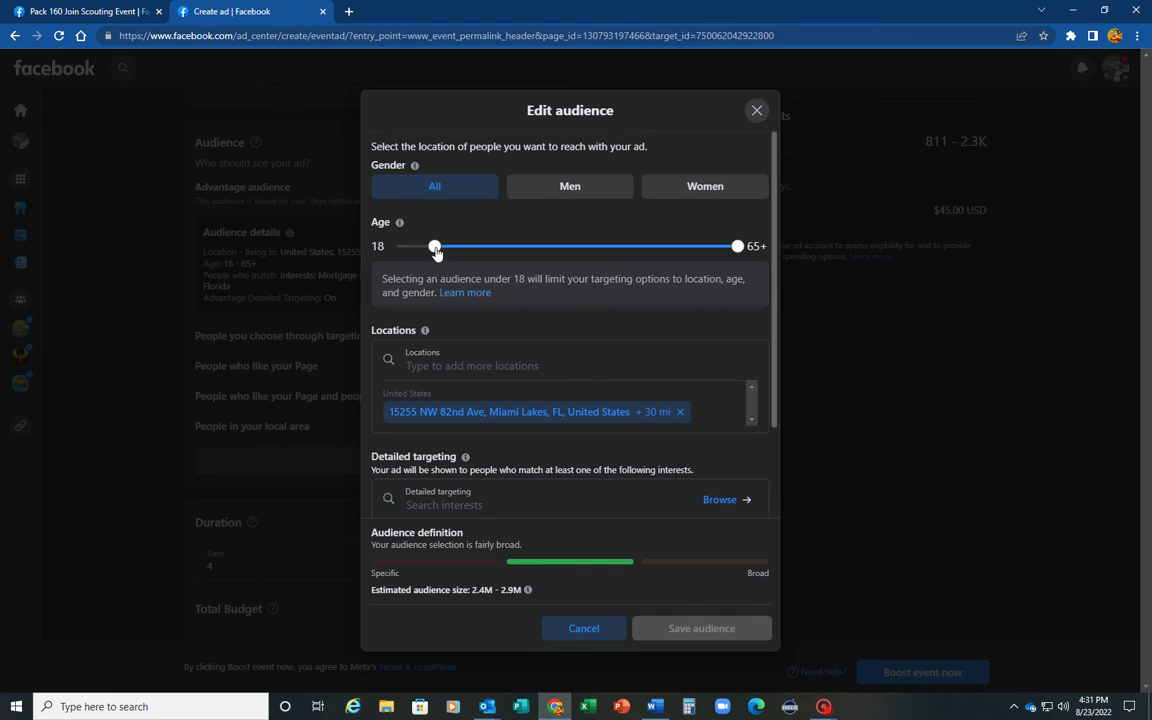
left_click_drag(437, 253, 480, 257)
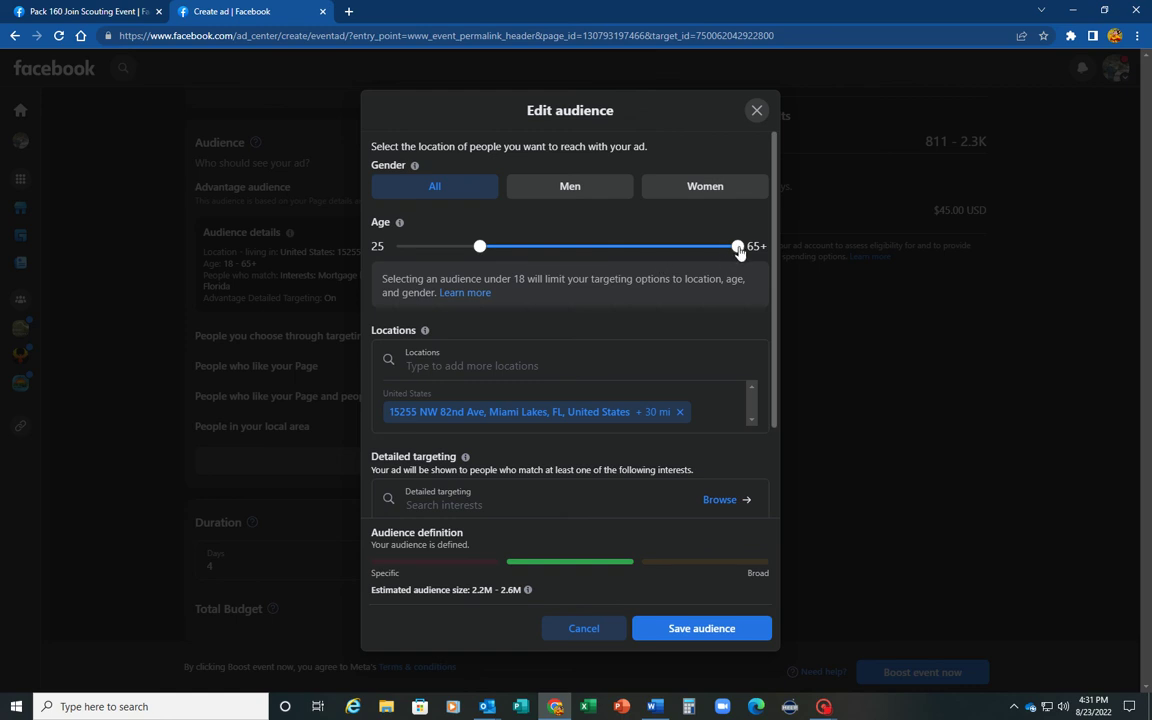
left_click_drag(738, 249, 630, 258)
left_click_drag(625, 258, 611, 260)
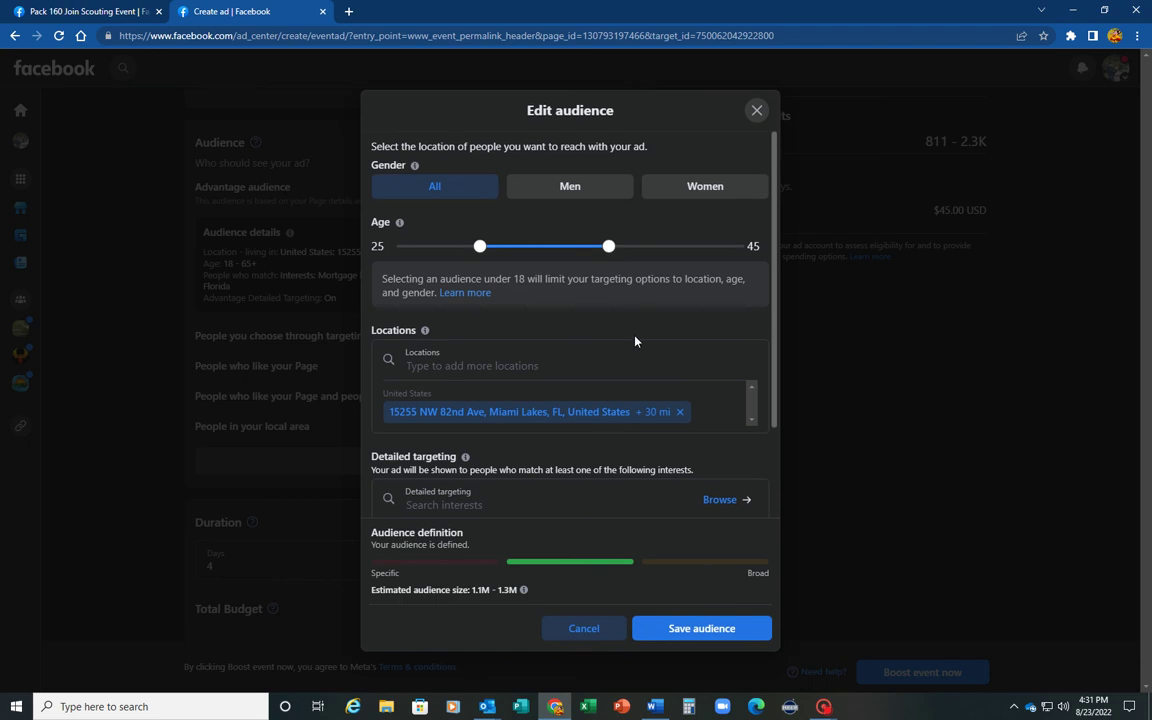
scroll(615, 345, "down", 1)
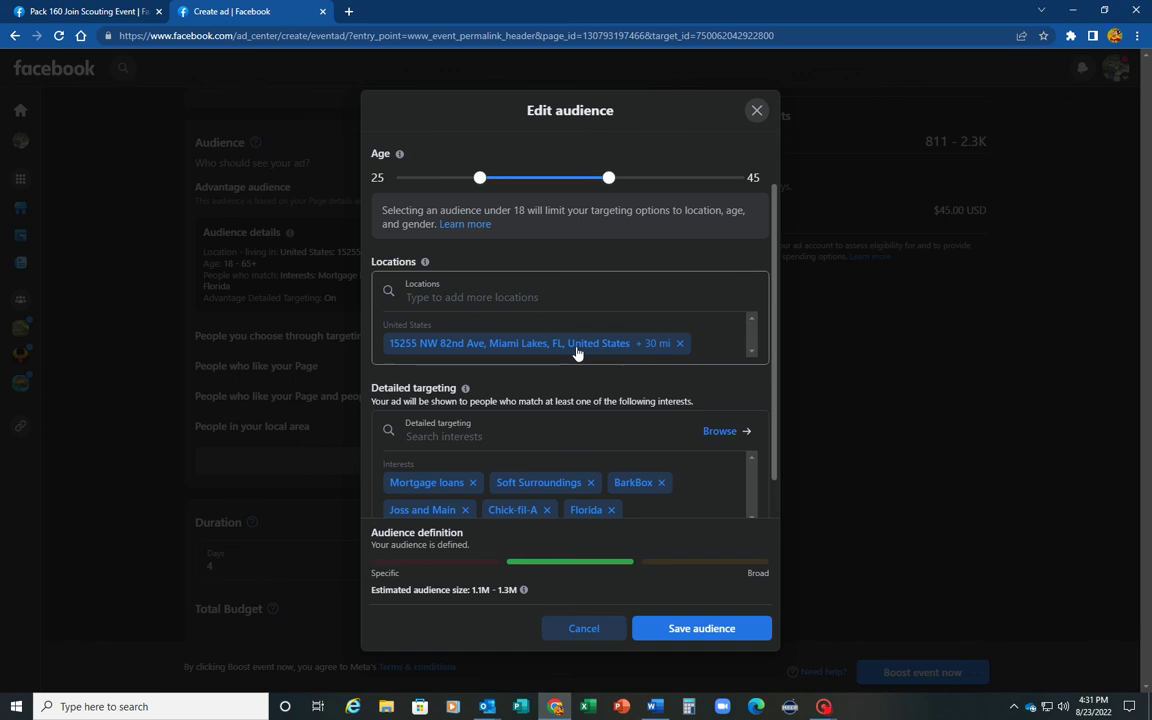
Replace the audience's existing street-address location with Cooper City Community Center.
left_click(680, 344)
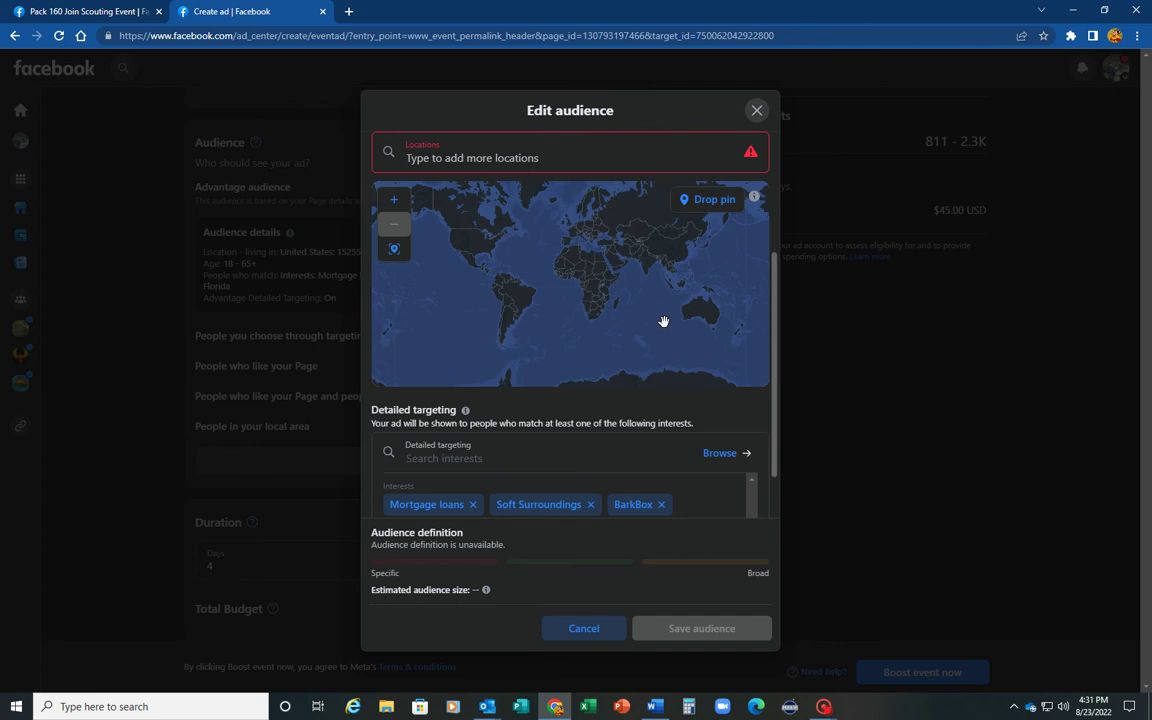
left_click(461, 157)
type("Cooper ")
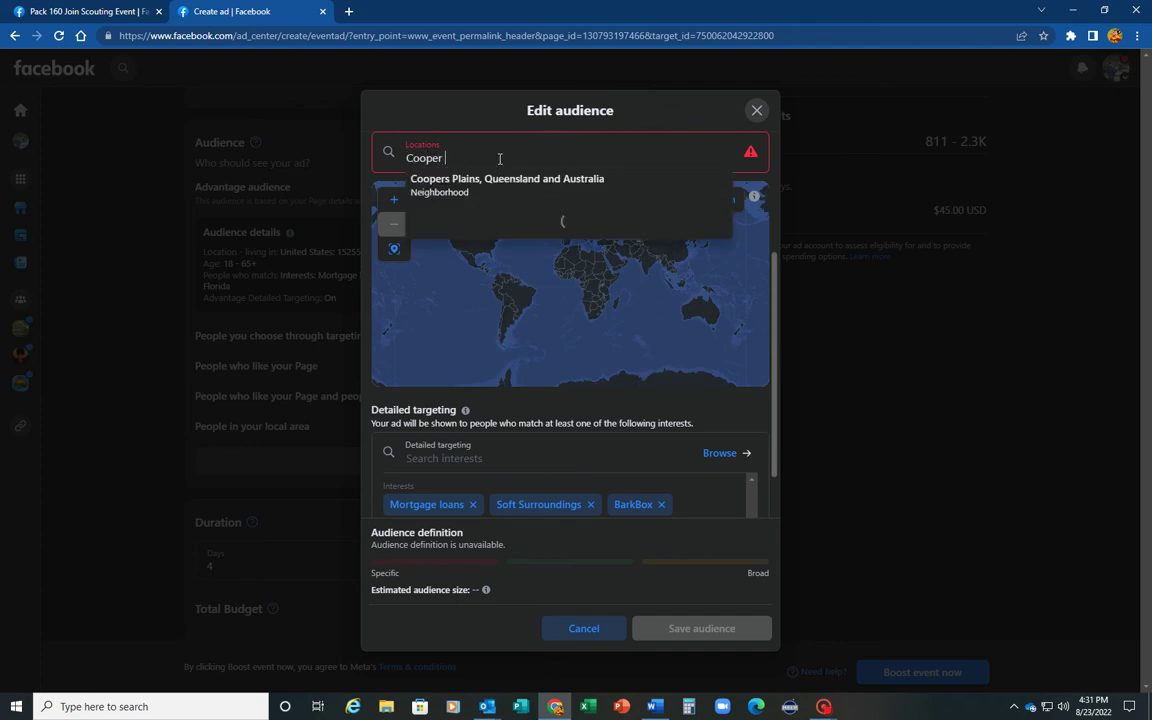
type("City ")
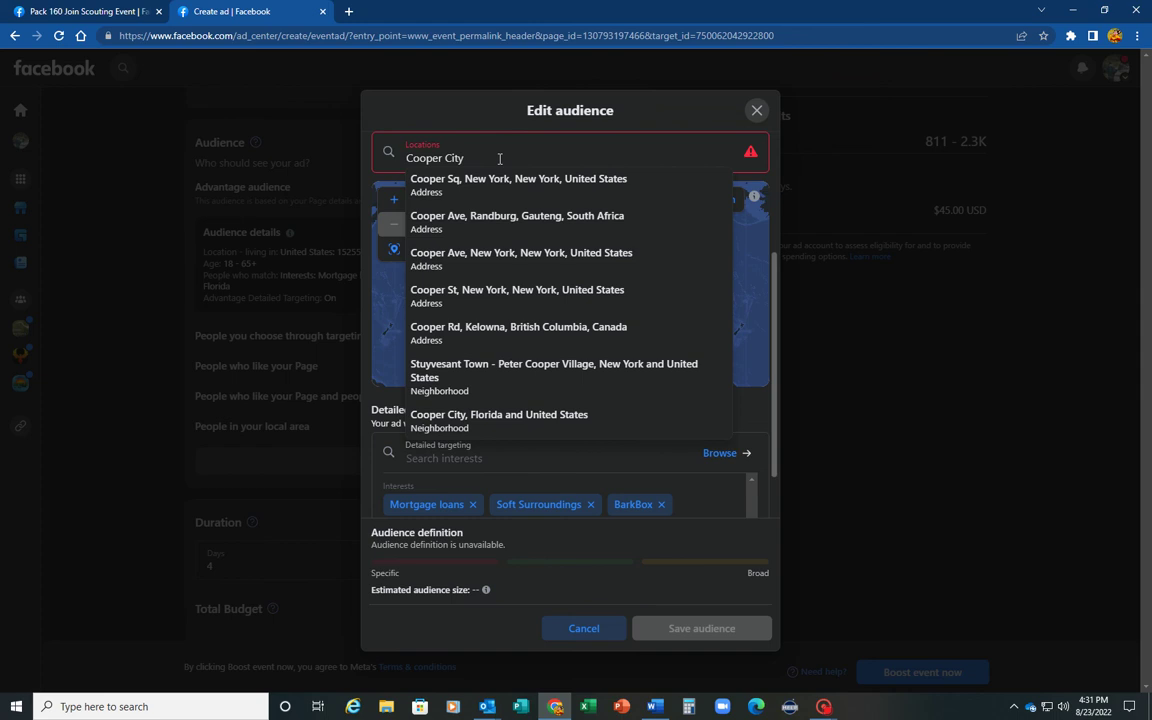
type("Communit")
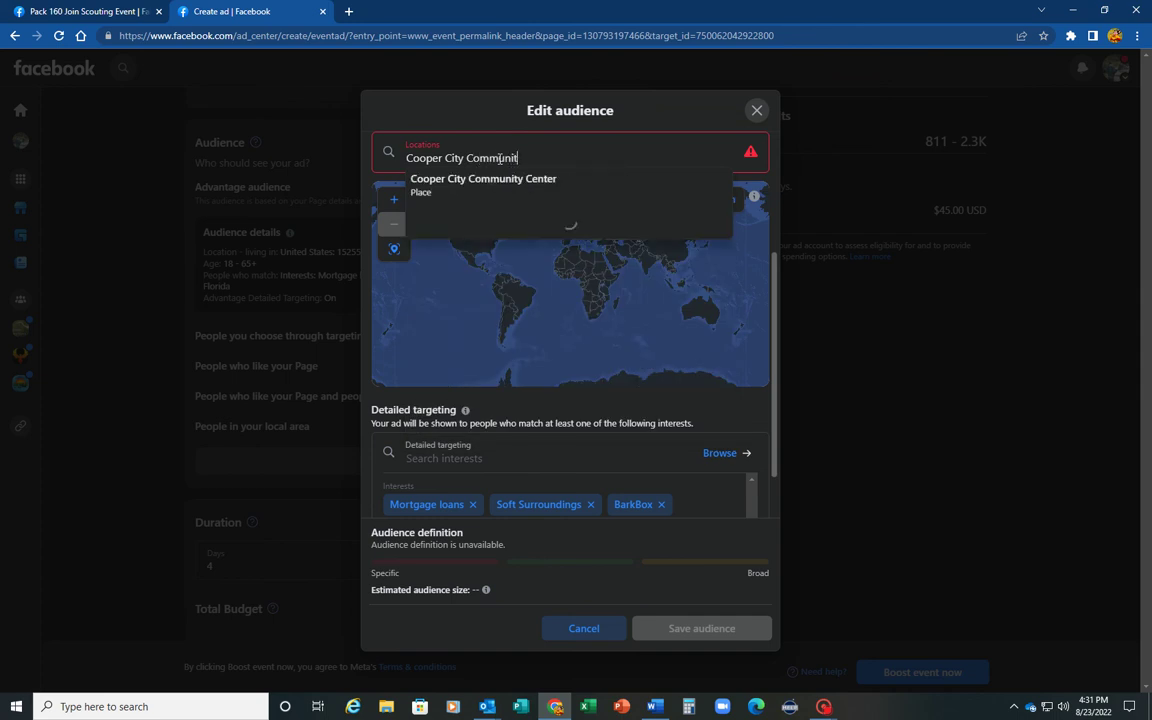
type("y Center")
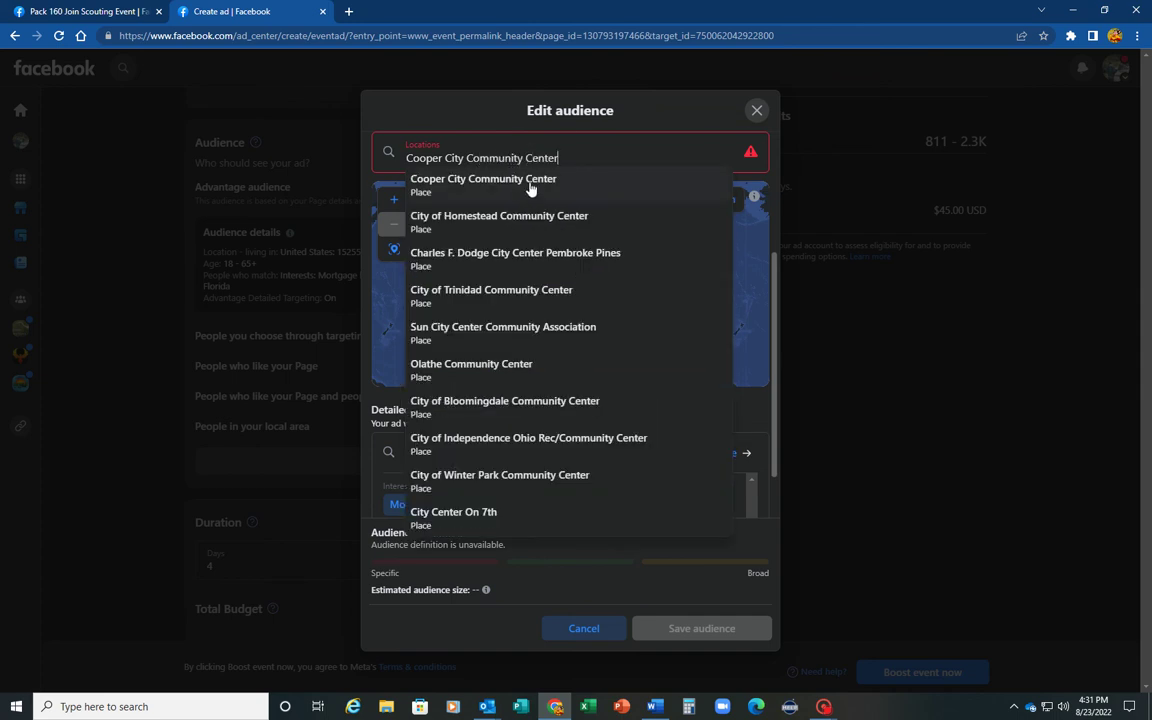
left_click(530, 188)
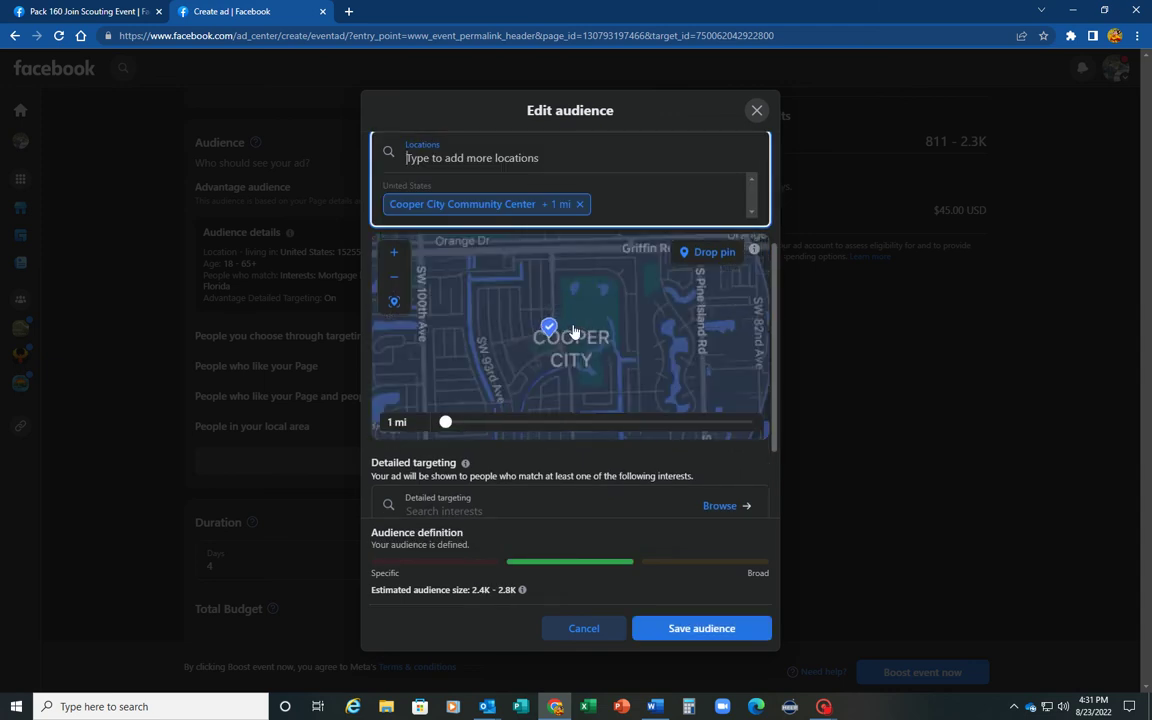
Set the radius around Cooper City Community Center to 10 mi and check the covered area on the map.
left_click_drag(566, 362, 636, 303)
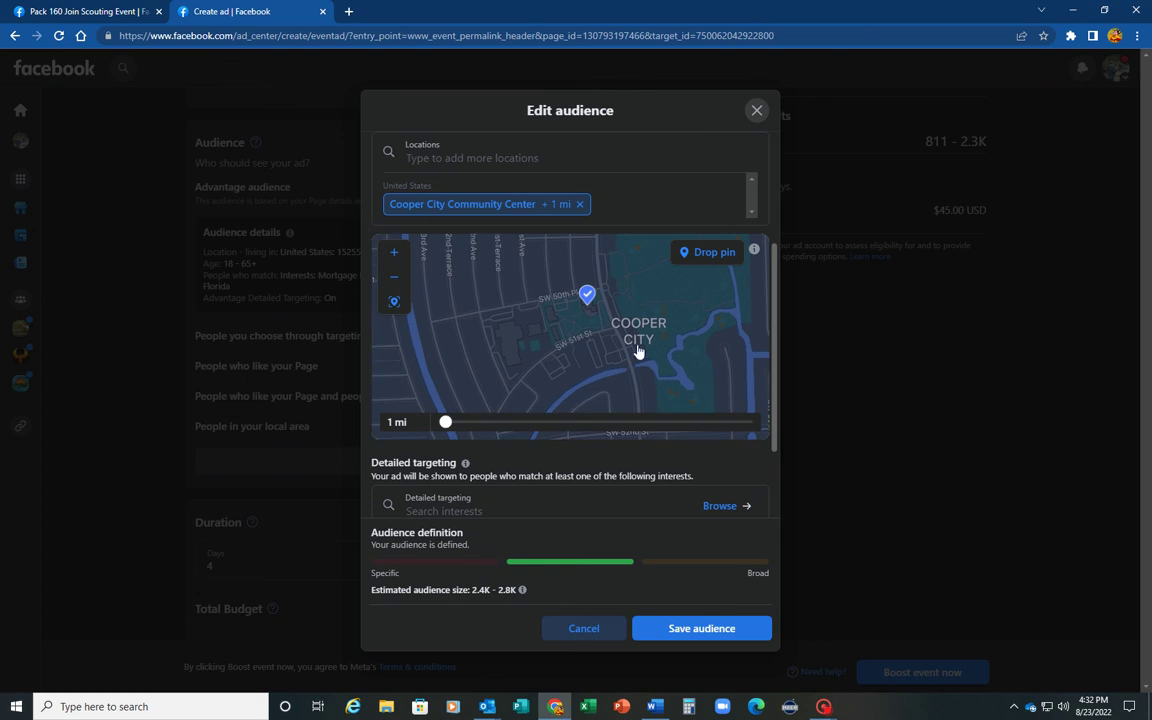
left_click_drag(450, 425, 499, 424)
scroll(643, 355, "down", 1)
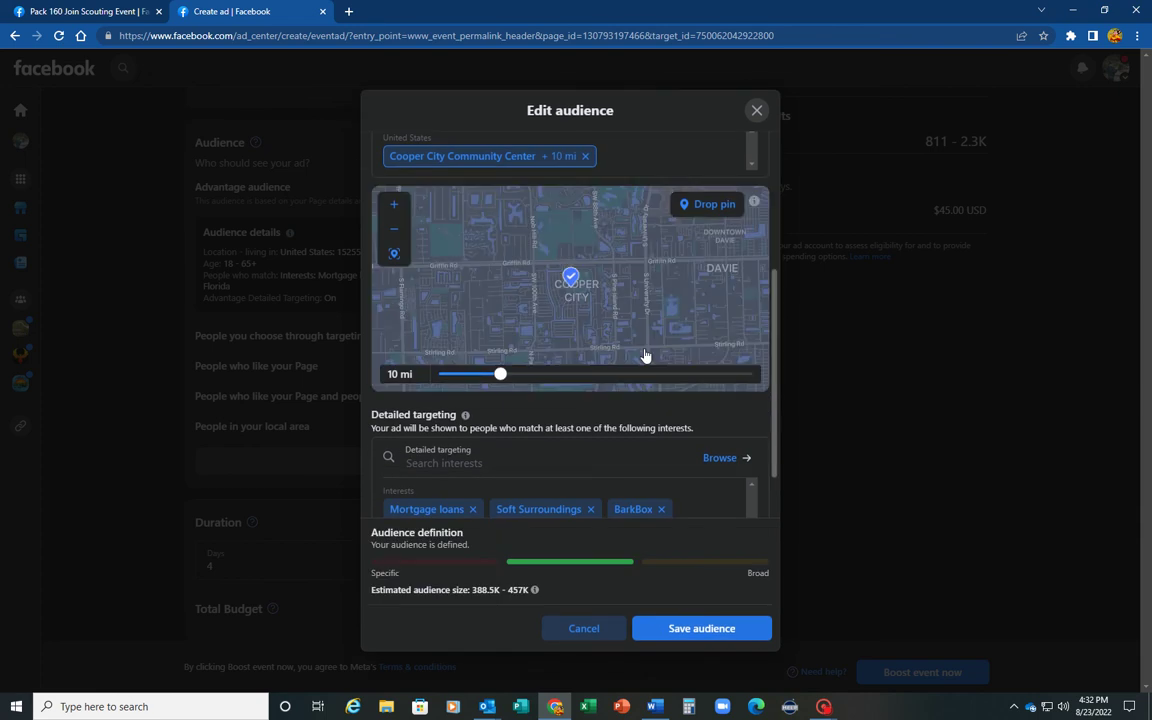
scroll(640, 315, "down", 4)
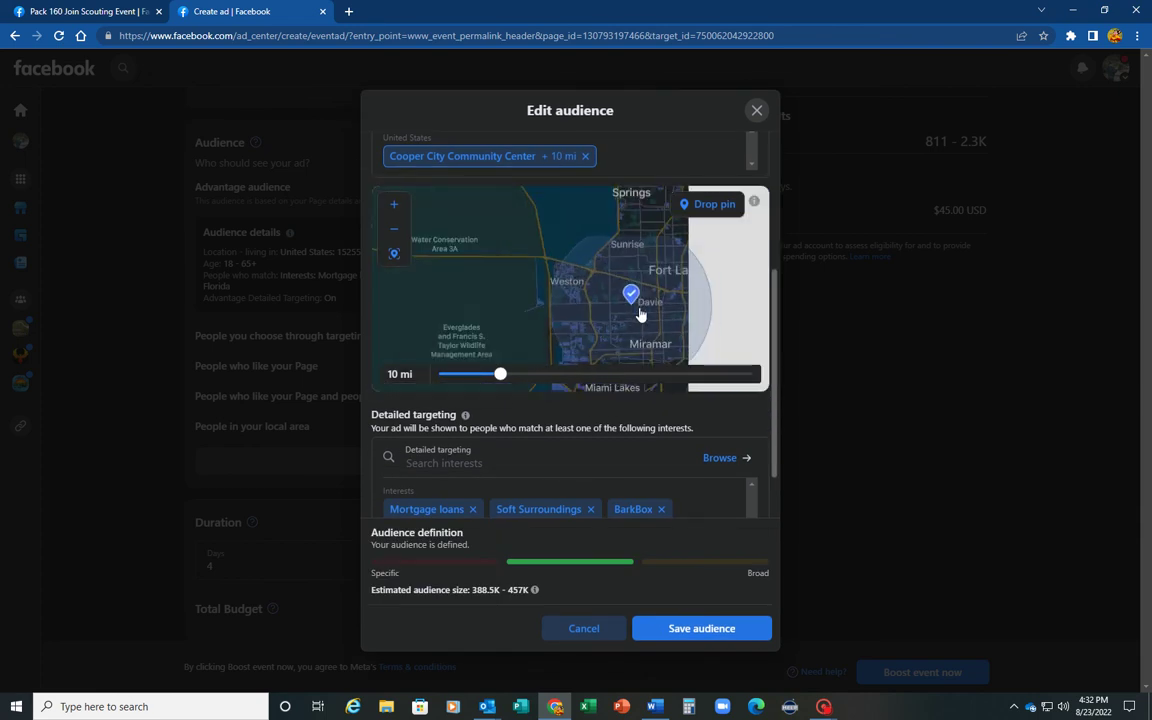
left_click_drag(679, 316, 653, 291)
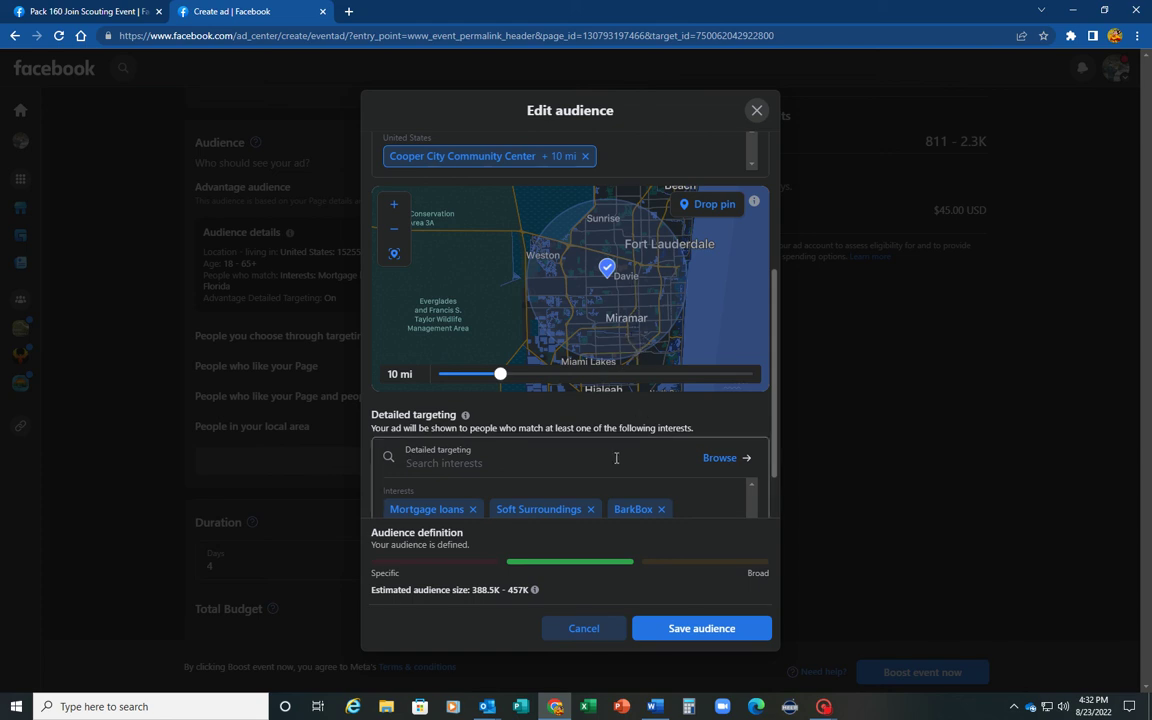
Remove the Mortgage loans, Soft Surroundings, BarkBox, Joss and Main and Chick-fil-A interests from the detailed targeting.
scroll(607, 481, "down", 2)
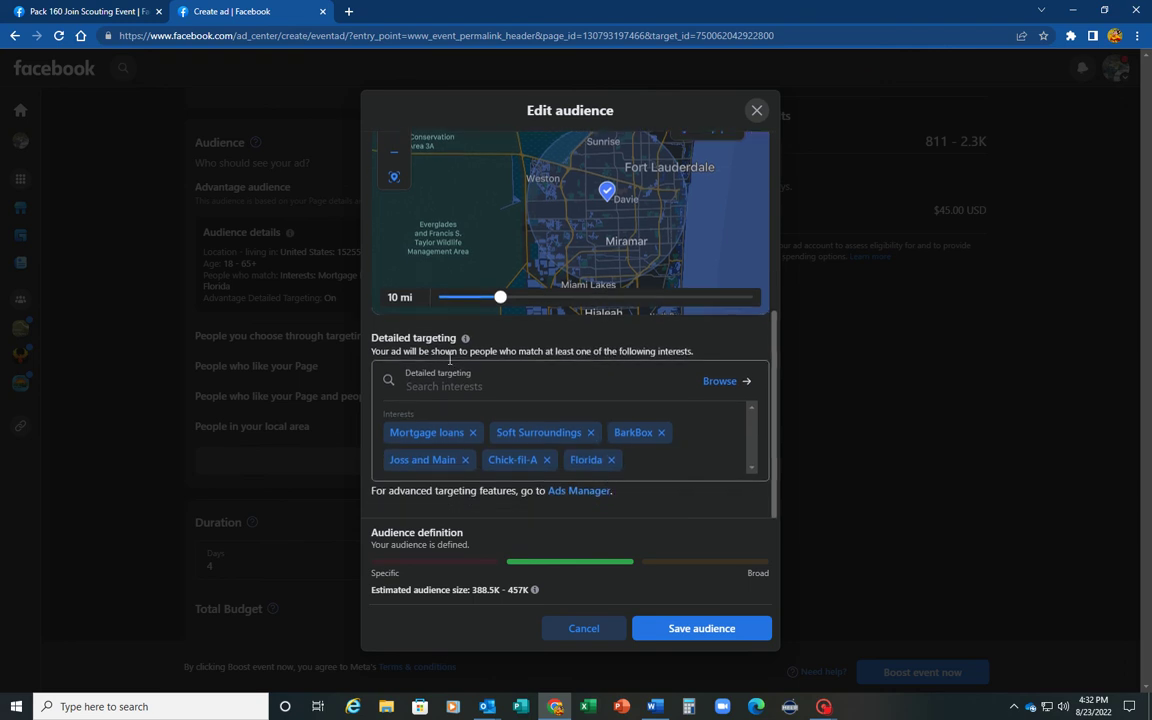
left_click(473, 432)
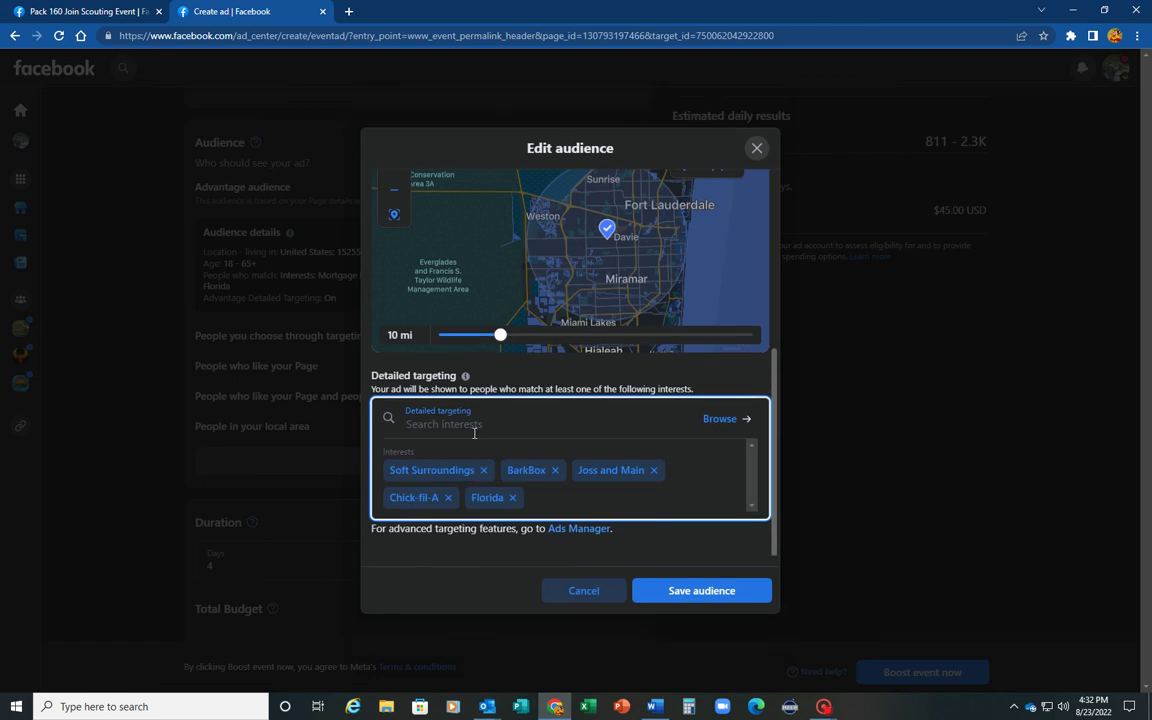
left_click(483, 432)
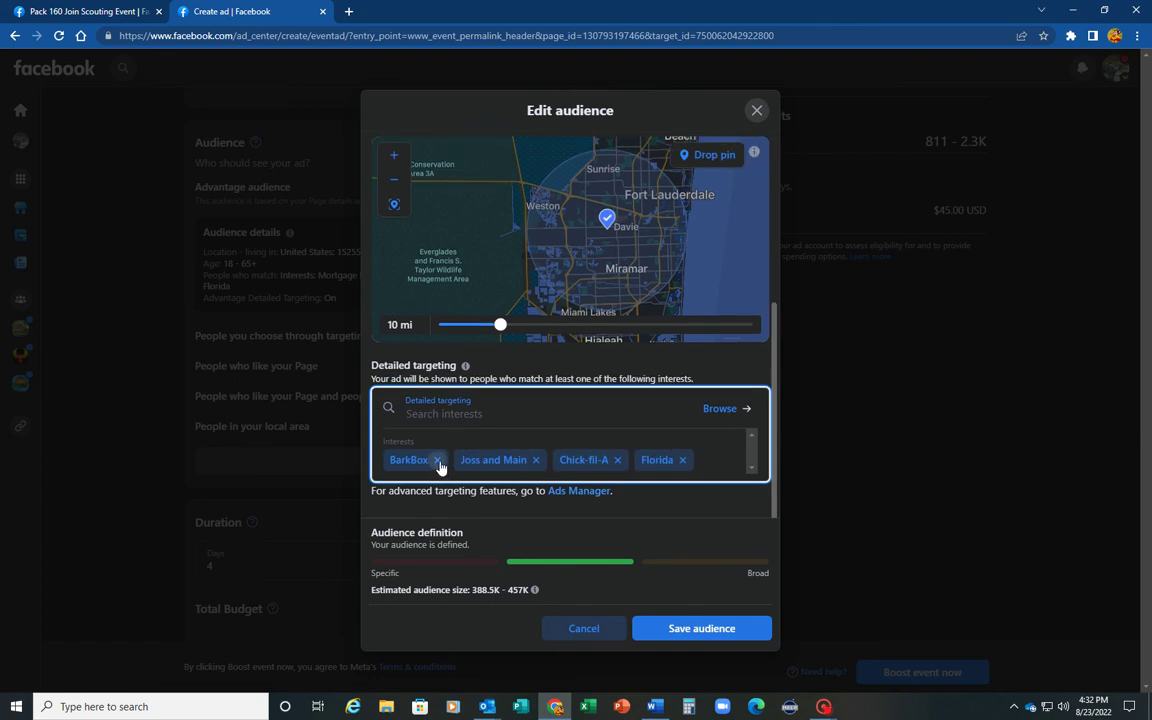
left_click(437, 460)
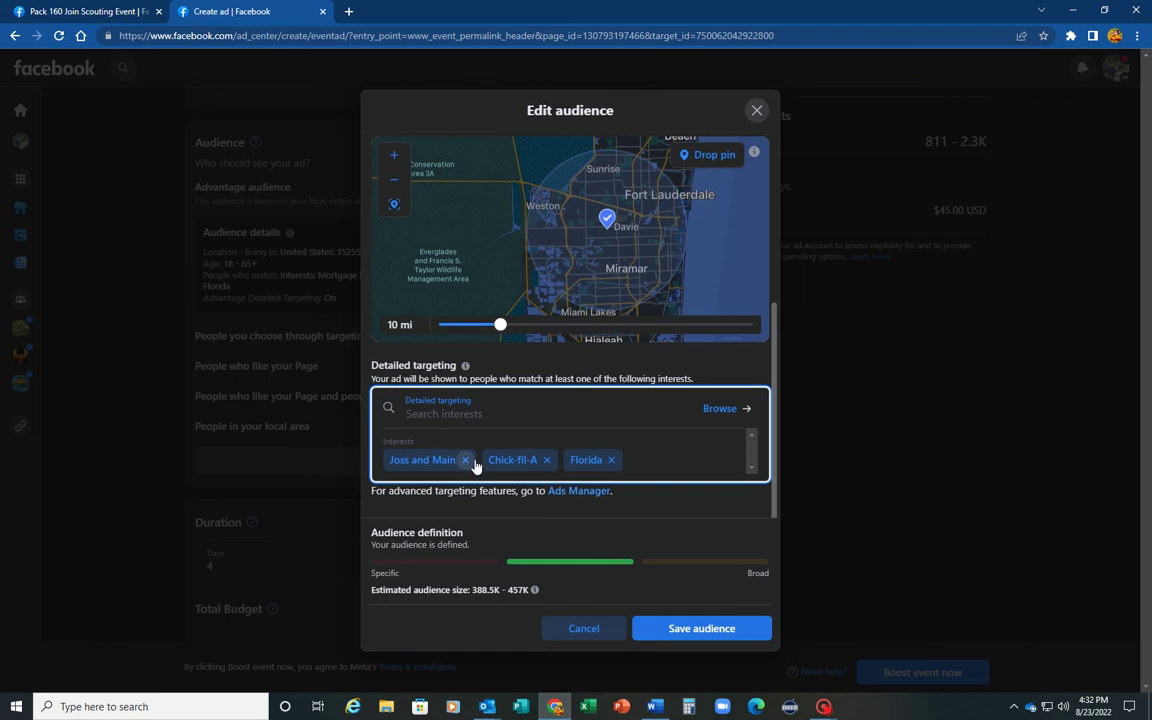
left_click(466, 461)
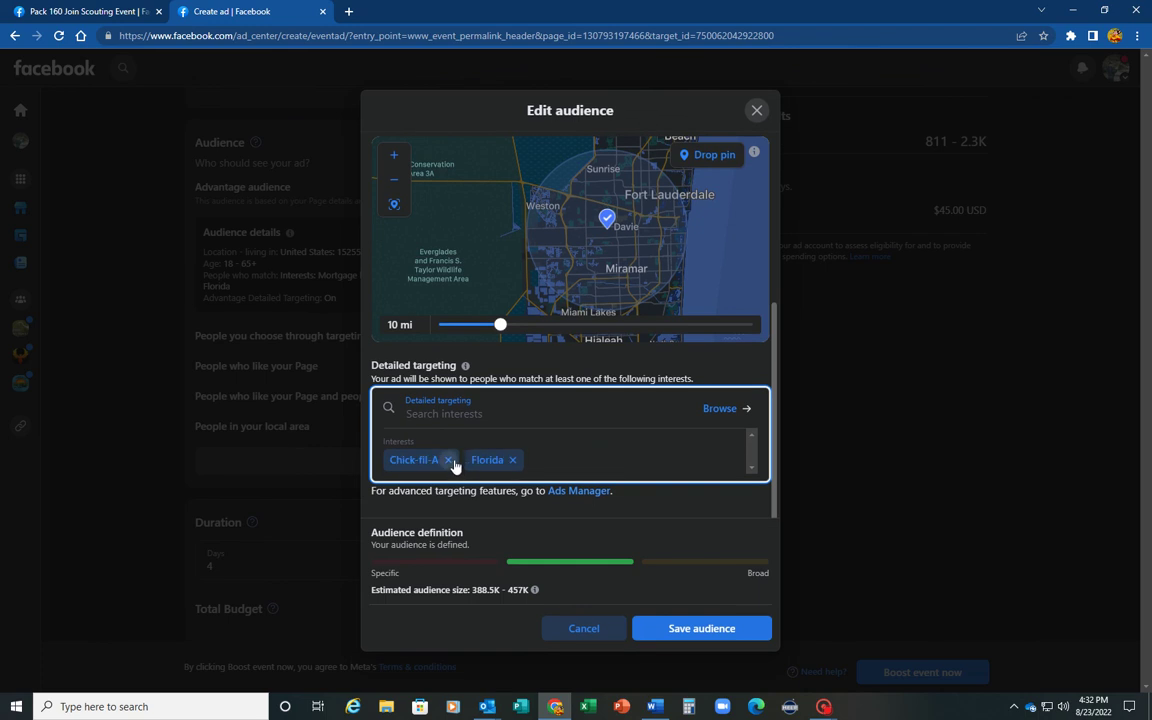
left_click(447, 460)
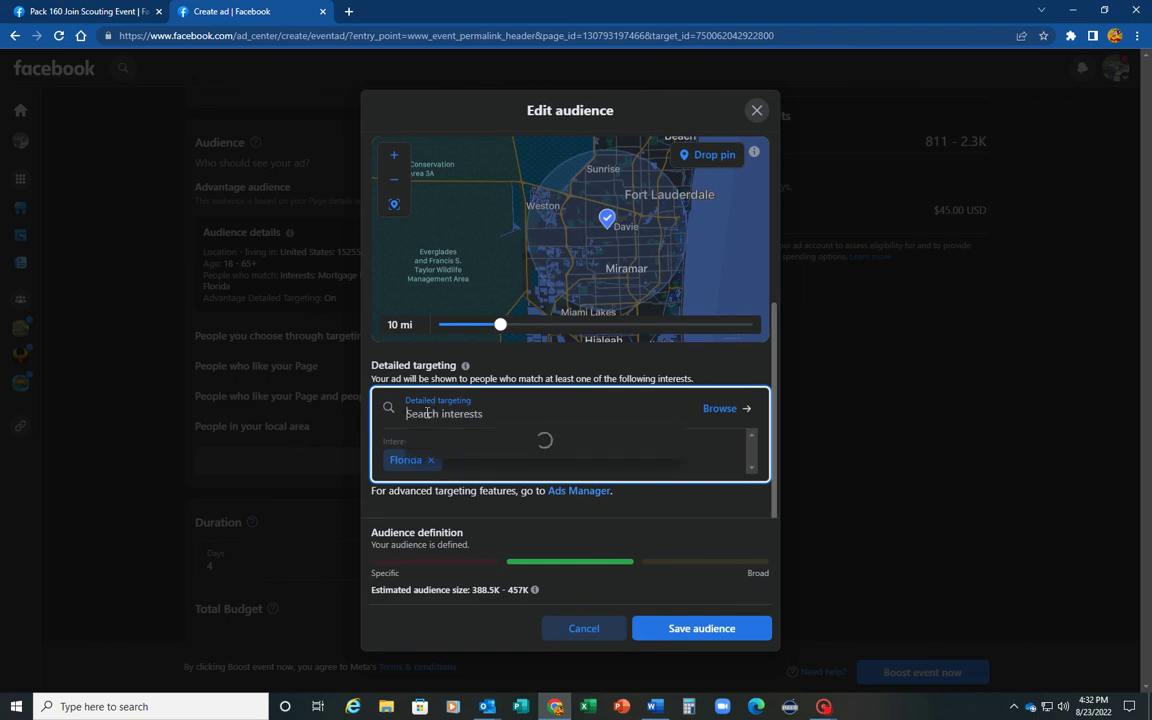
Add the interests Scouting, Scouting for Girls, Scout (Scouting) and Cub Scouting (Boy Scouts of America) to the detailed targeting.
type("Scouting")
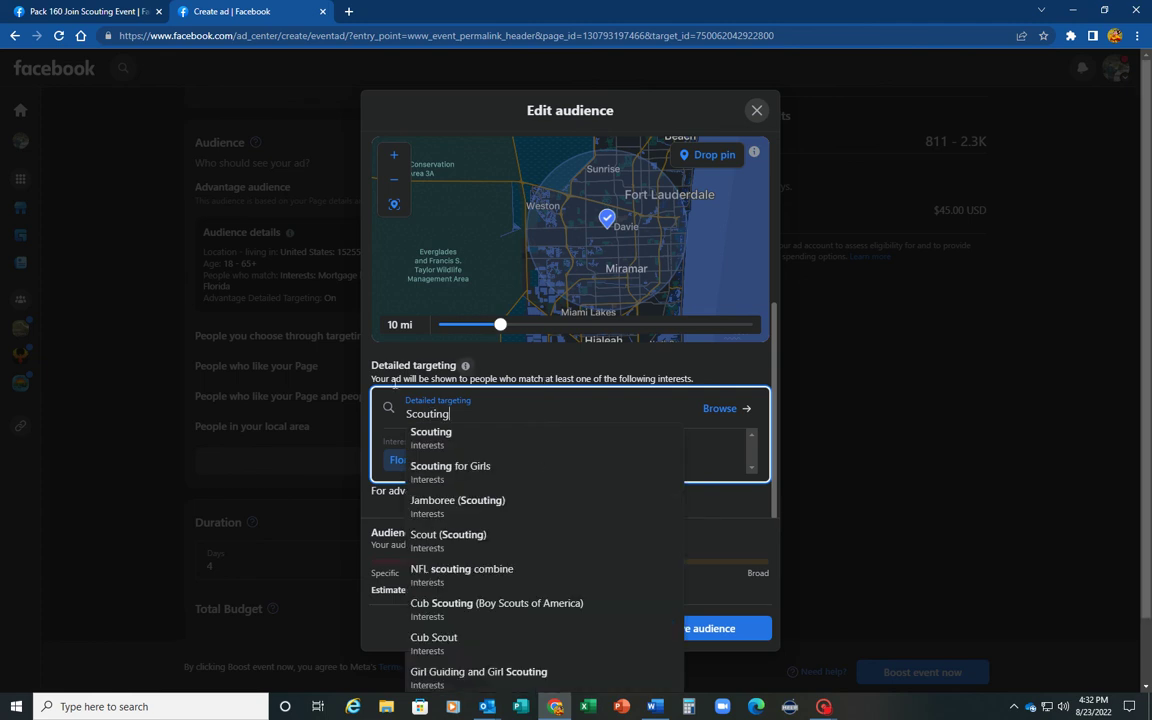
left_click(462, 430)
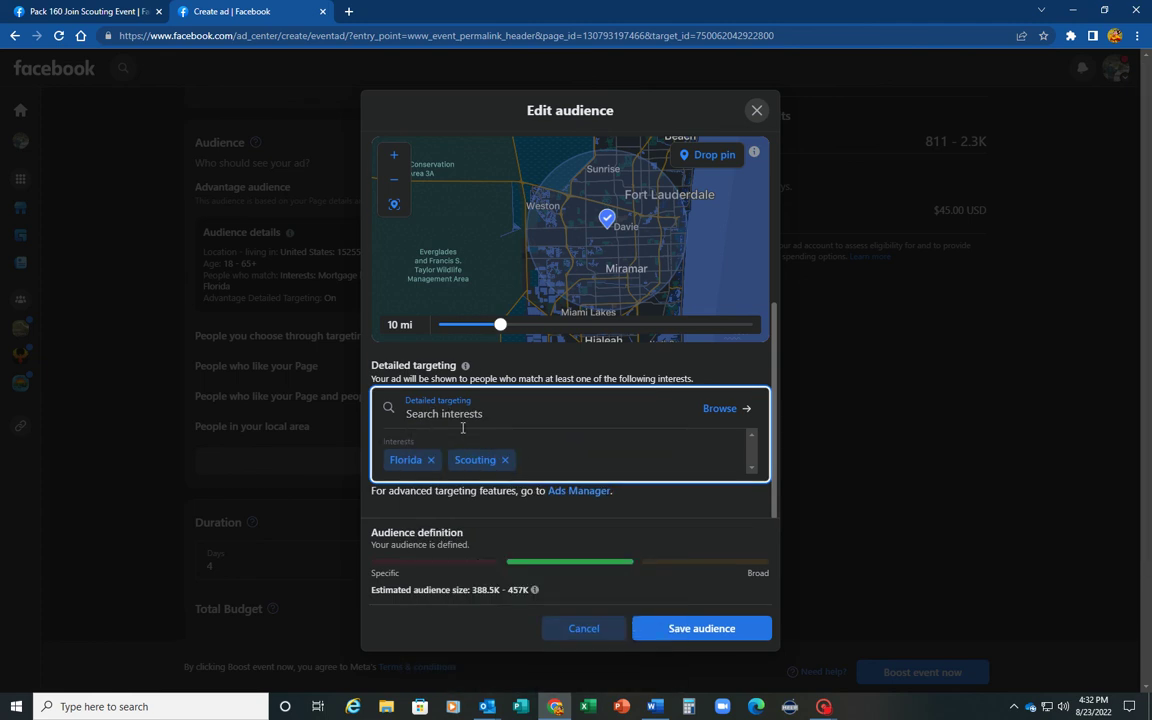
type("Scouting")
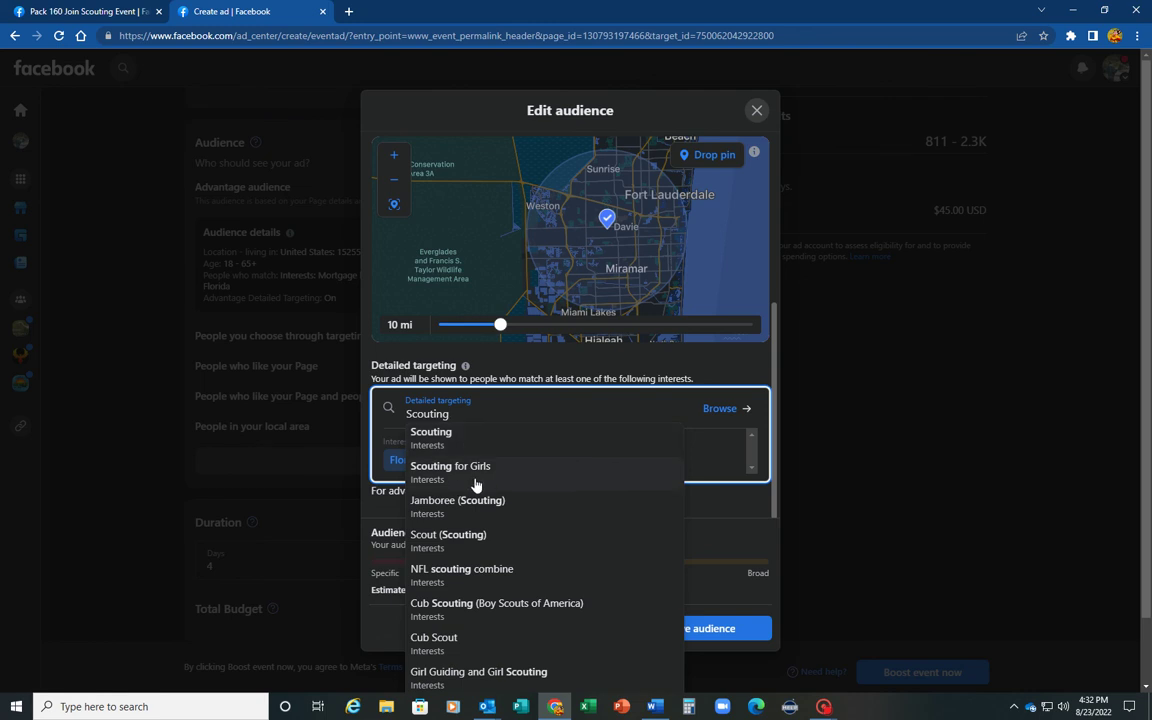
left_click(478, 470)
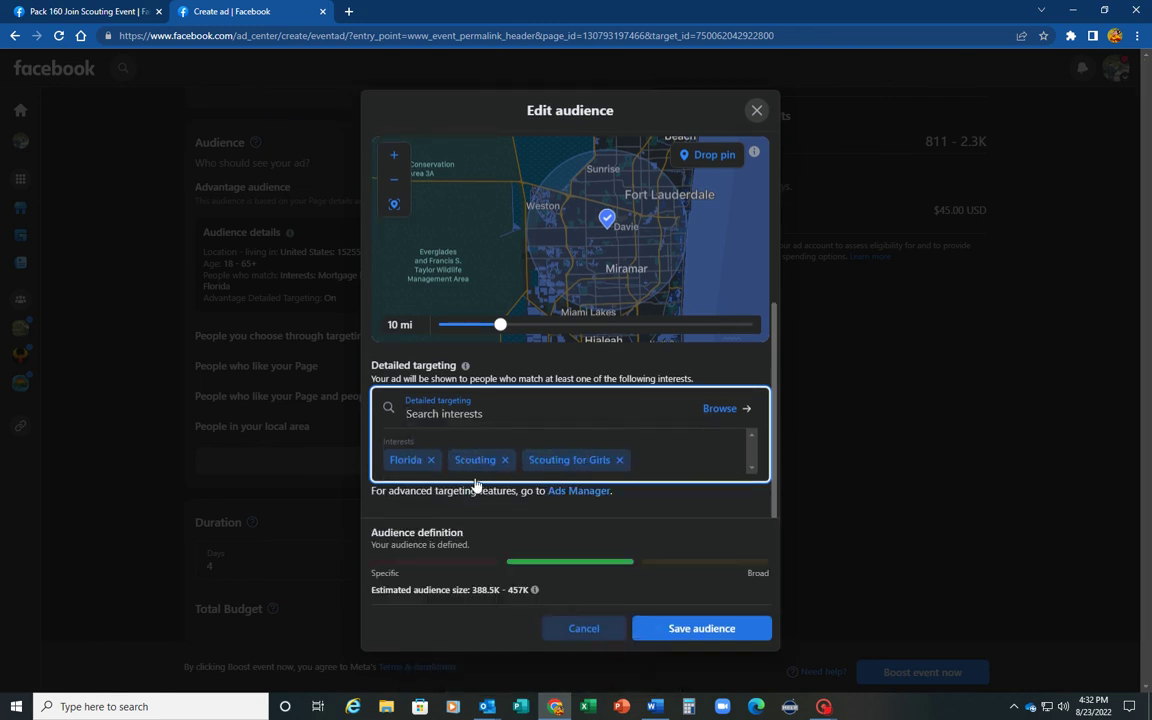
type("Scout")
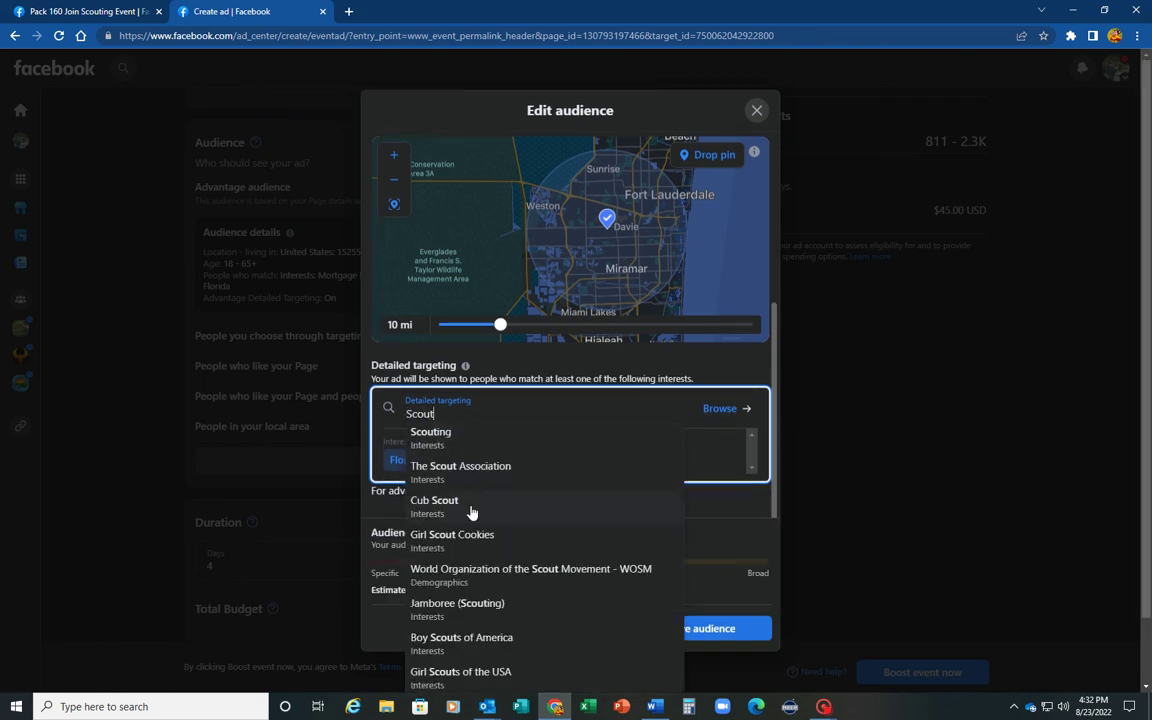
type("in")
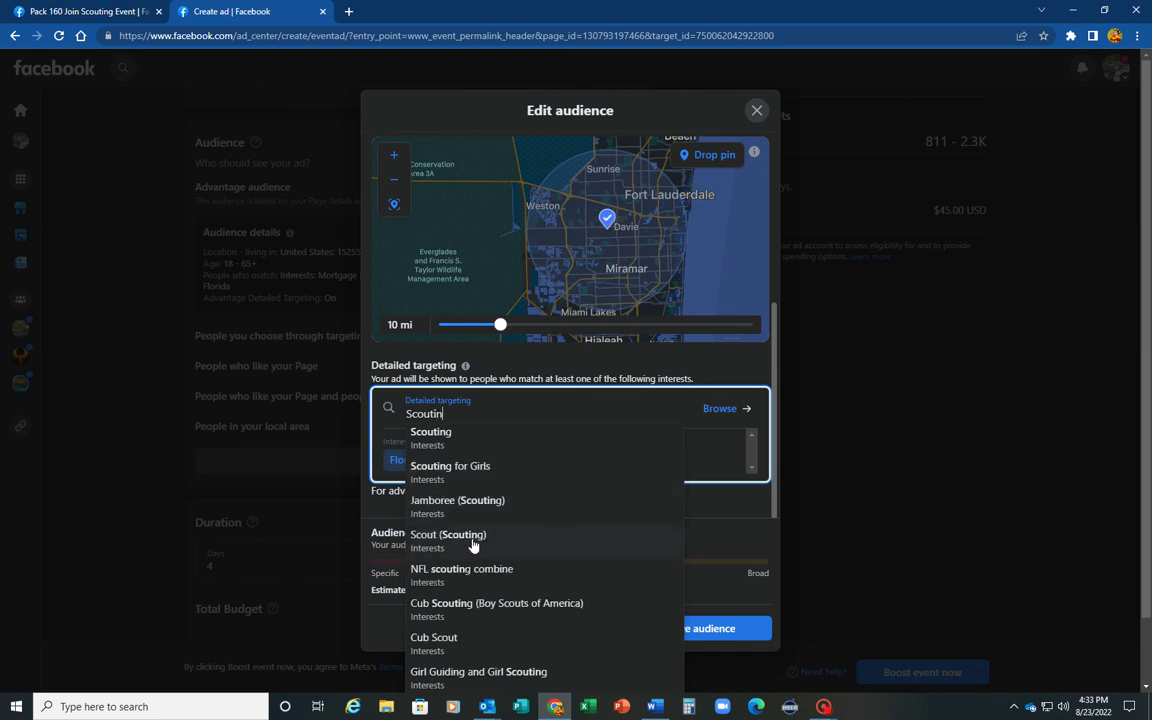
left_click(474, 544)
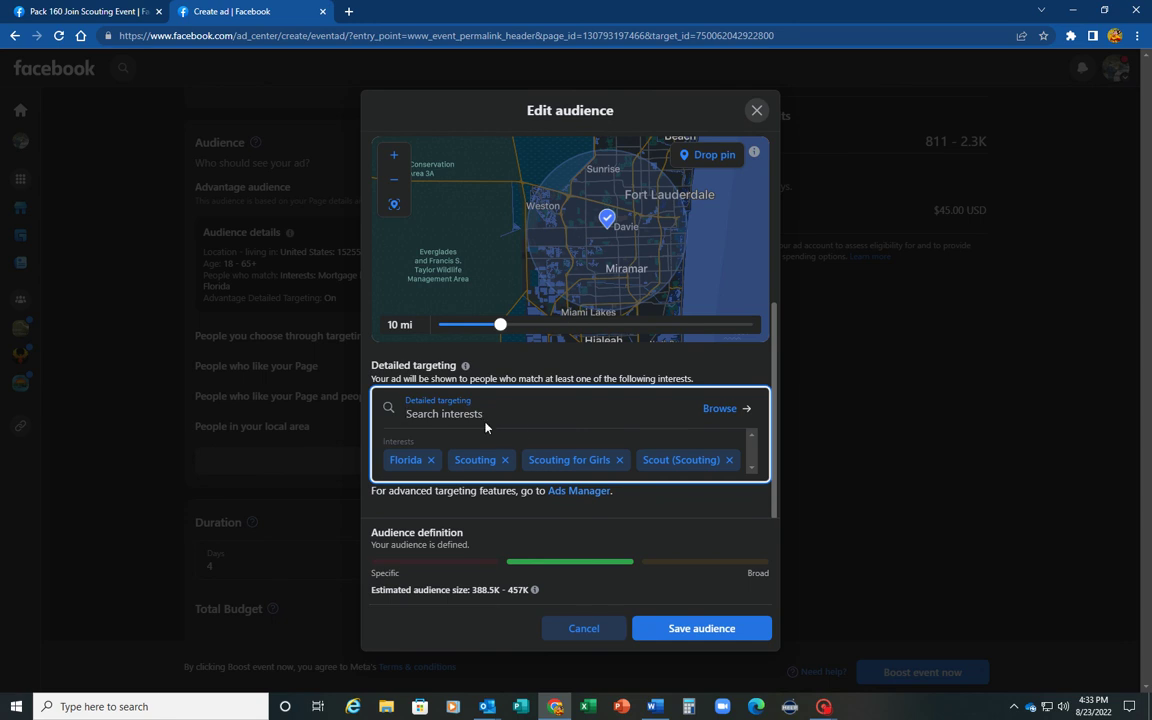
type("Cub ")
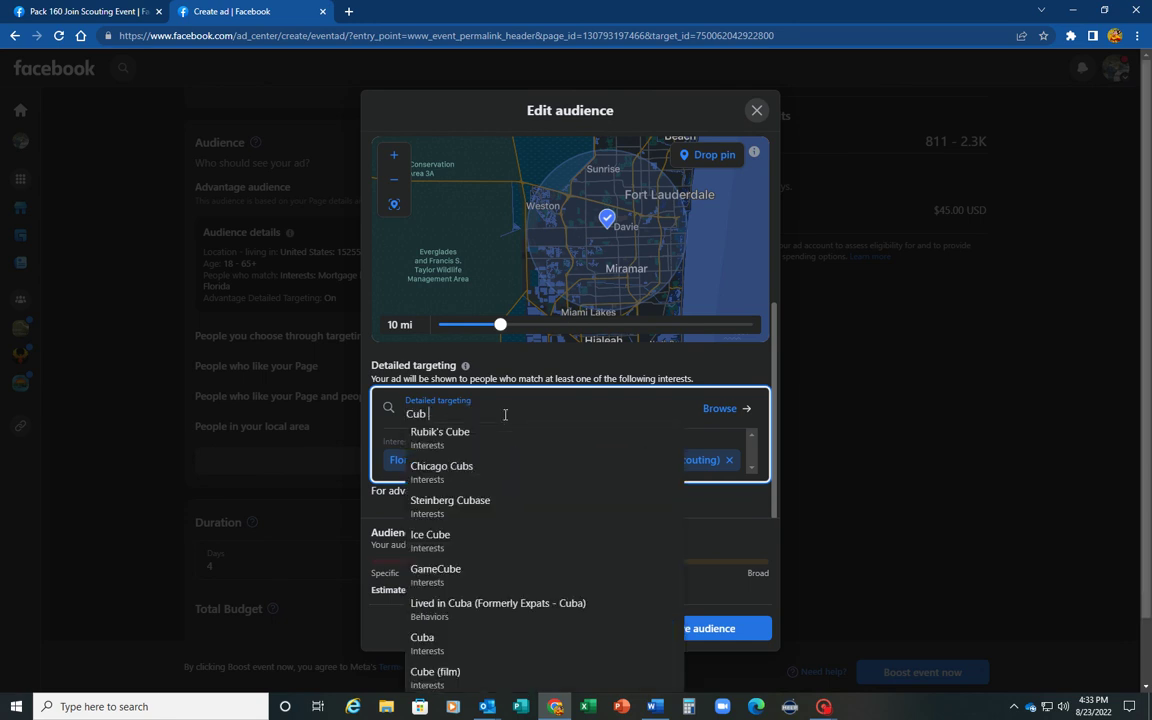
type("Scoutin")
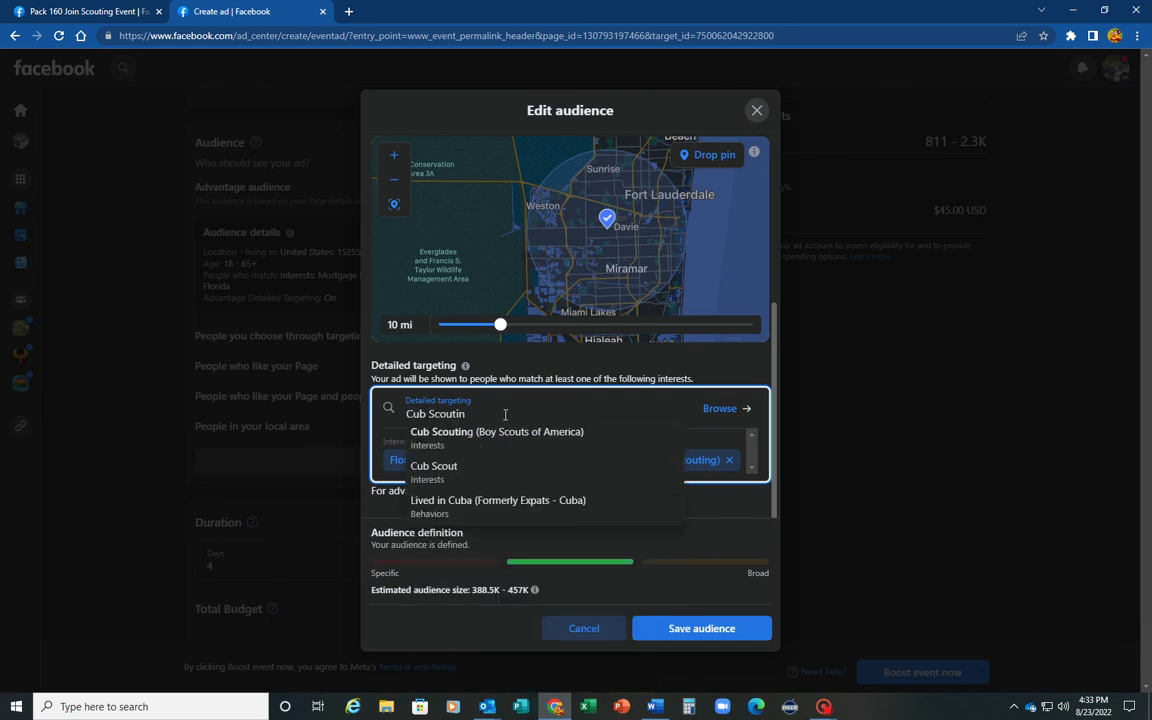
left_click(489, 440)
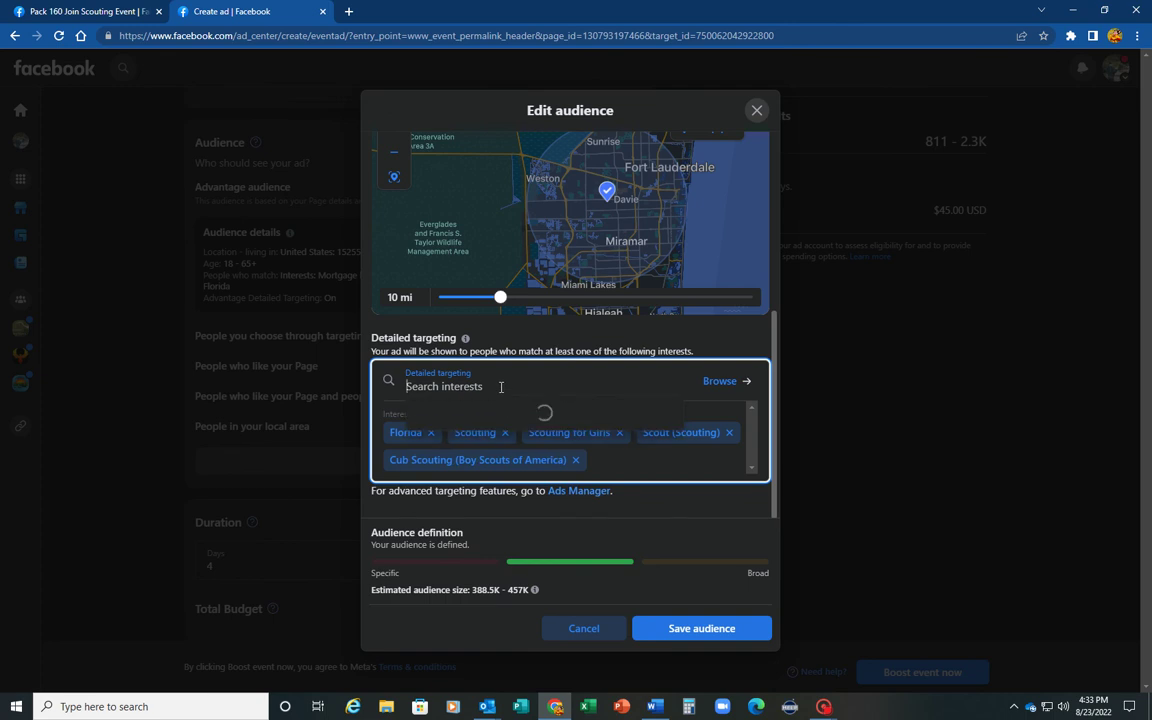
Add the interests Camping, Outdoors and hiking trails to the detailed targeting.
type("Camping")
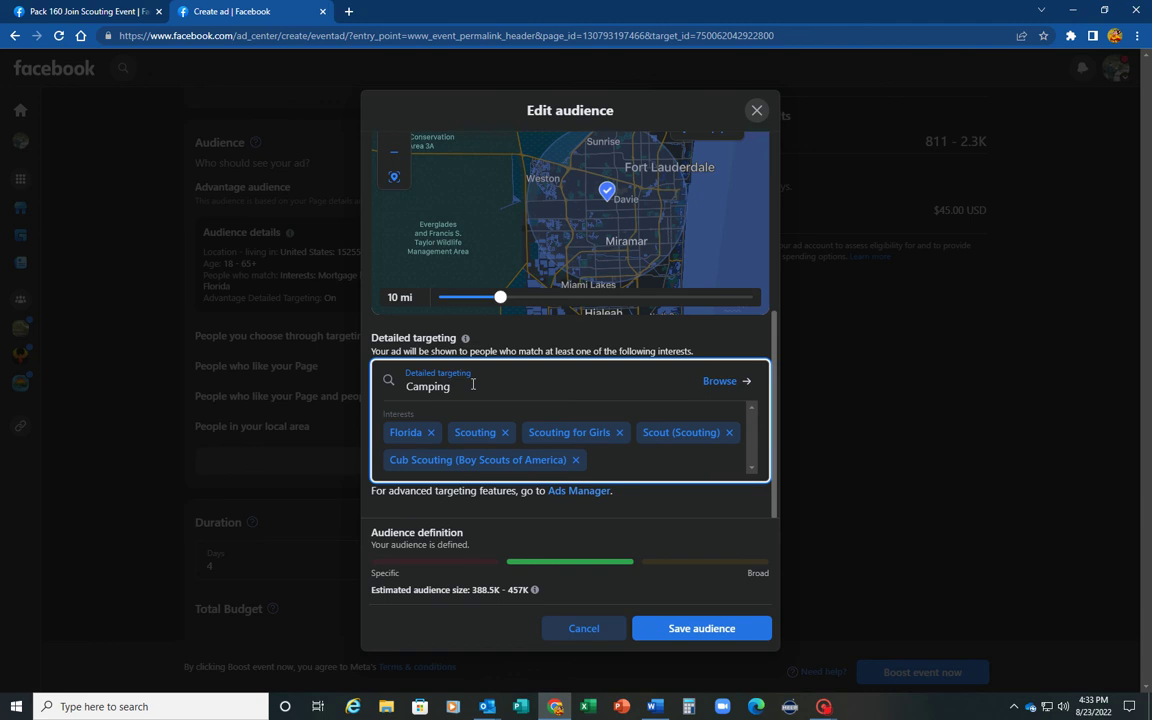
left_click(446, 408)
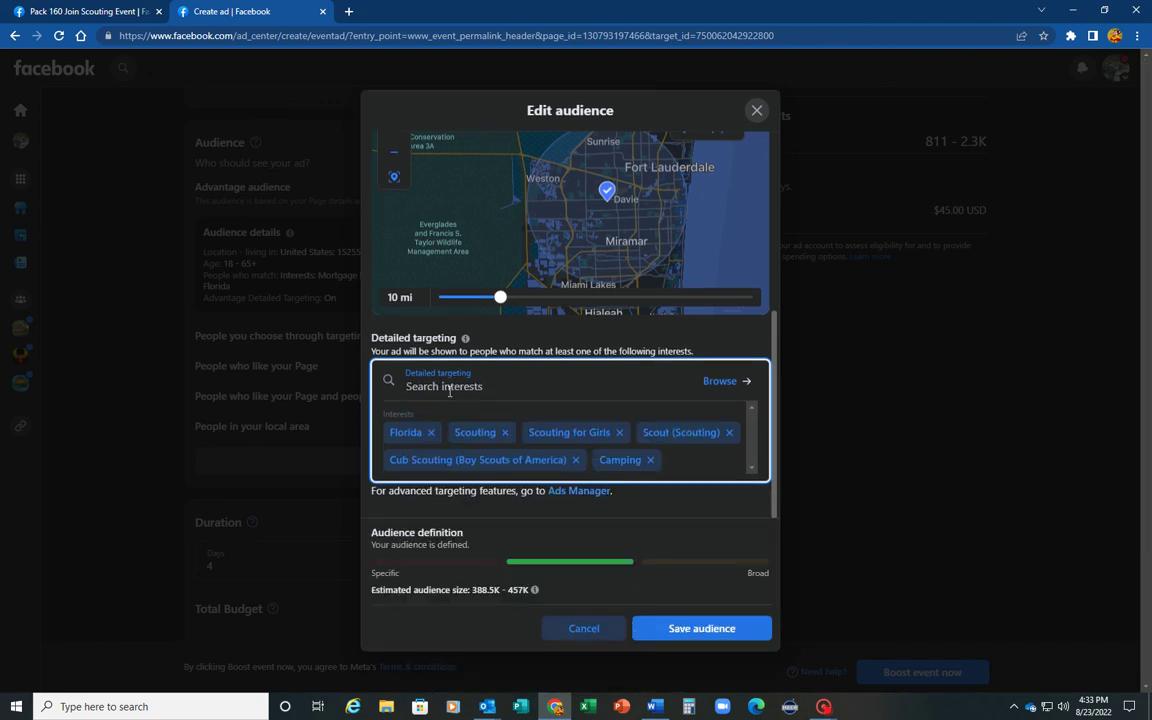
type("Outdoors")
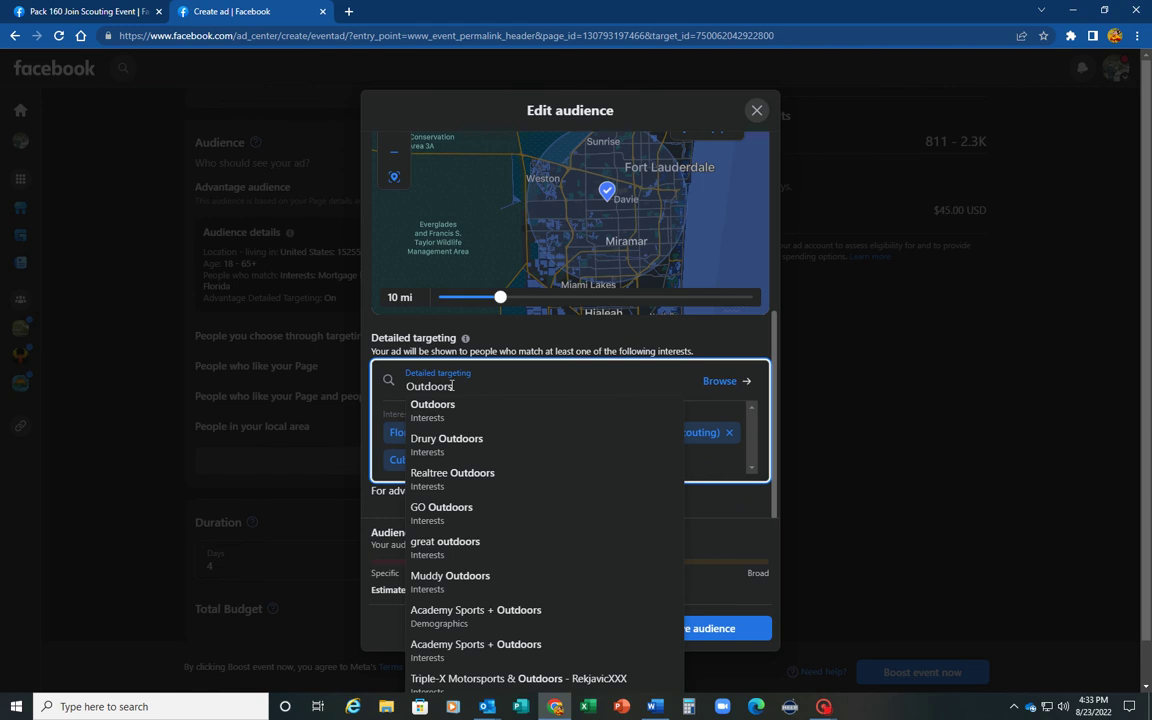
left_click(465, 412)
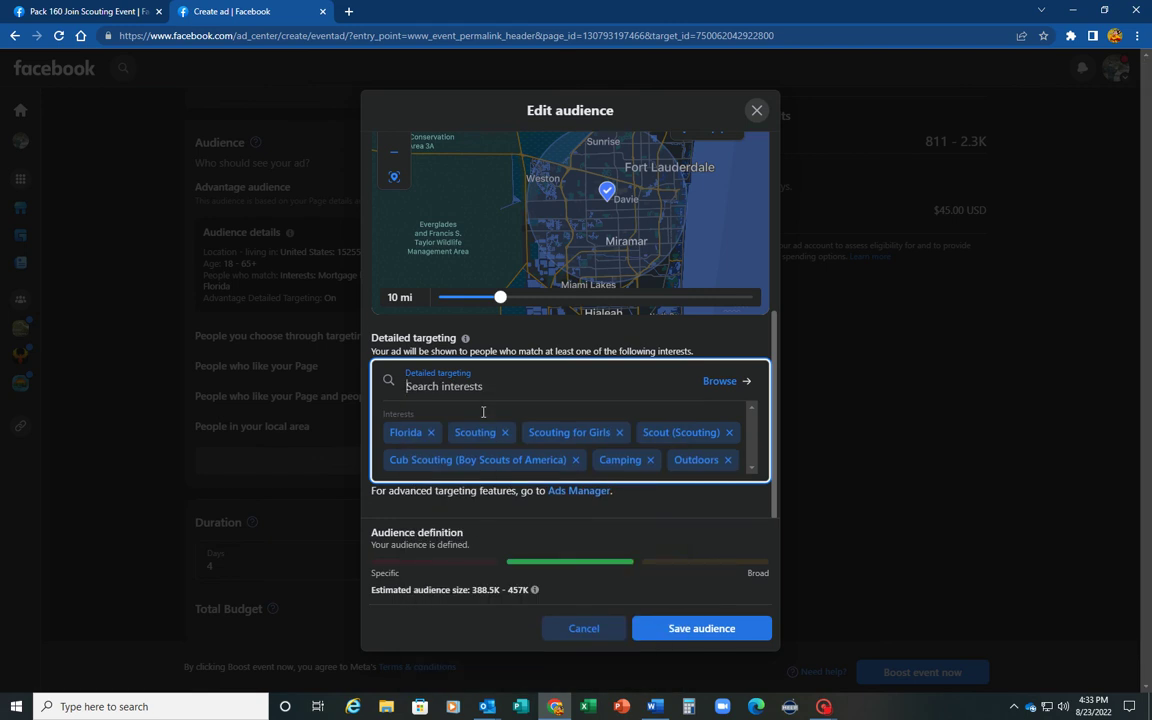
type("Hiking")
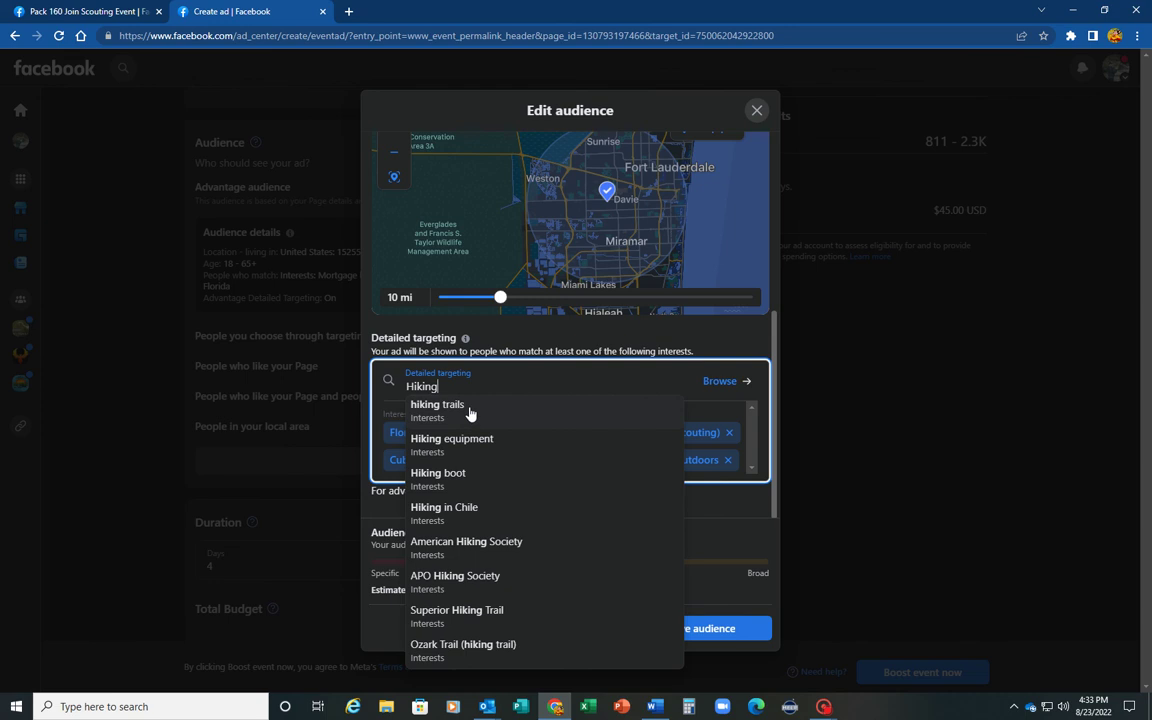
left_click(470, 412)
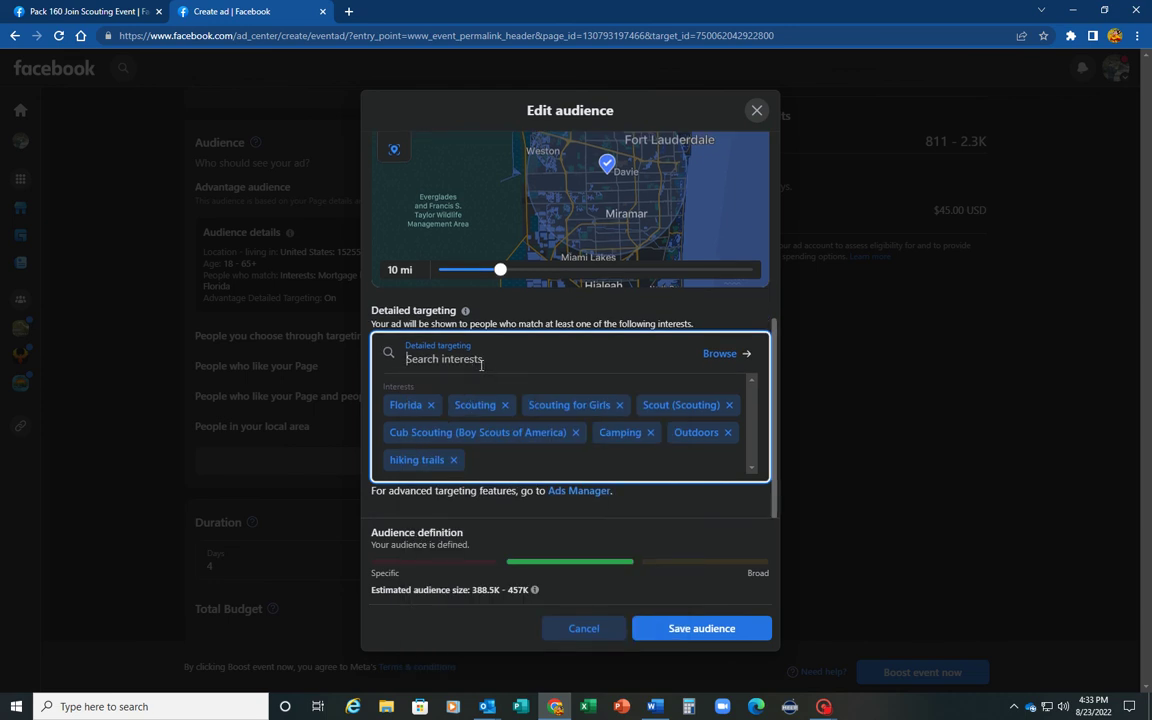
Search the targeting interests for Service Projects, and clear the search without adding anything.
type("Service")
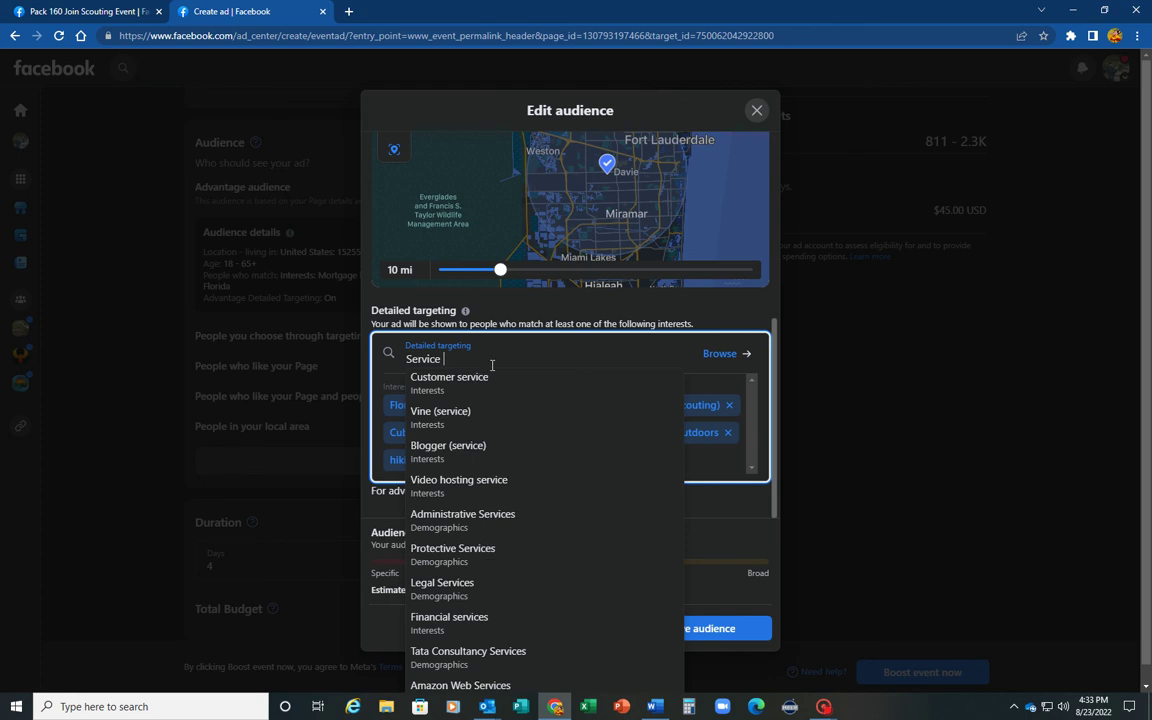
type(" Projects")
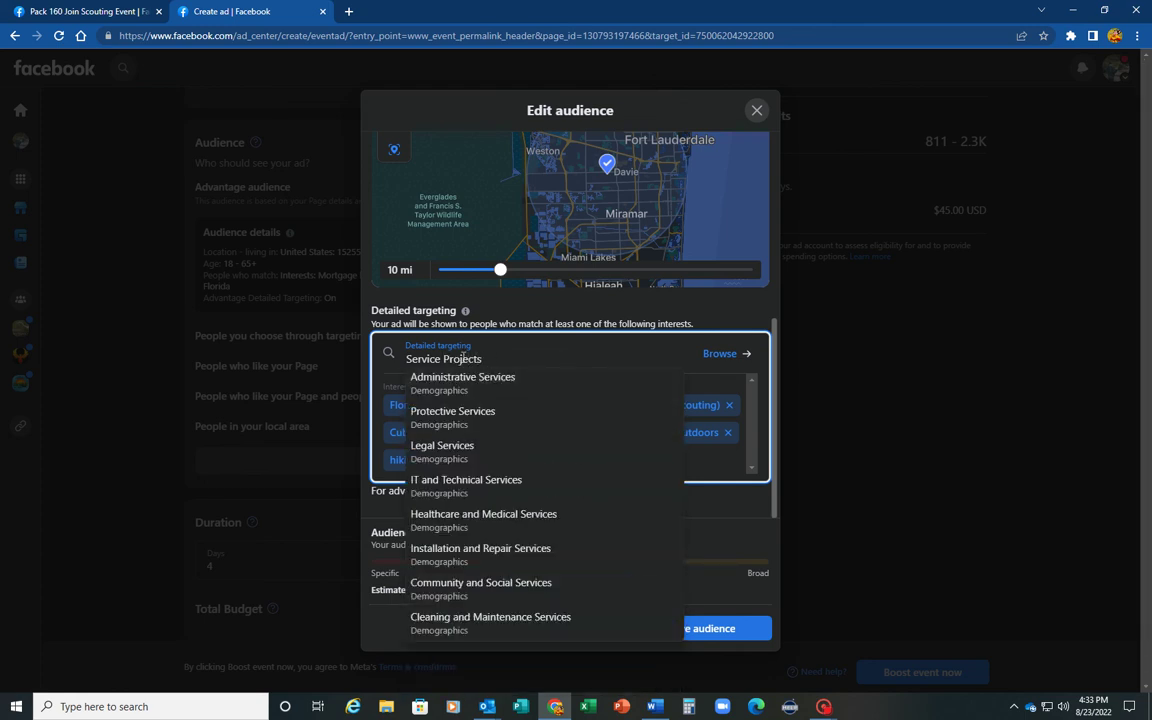
key("ctrl+a")
key("BackSpace")
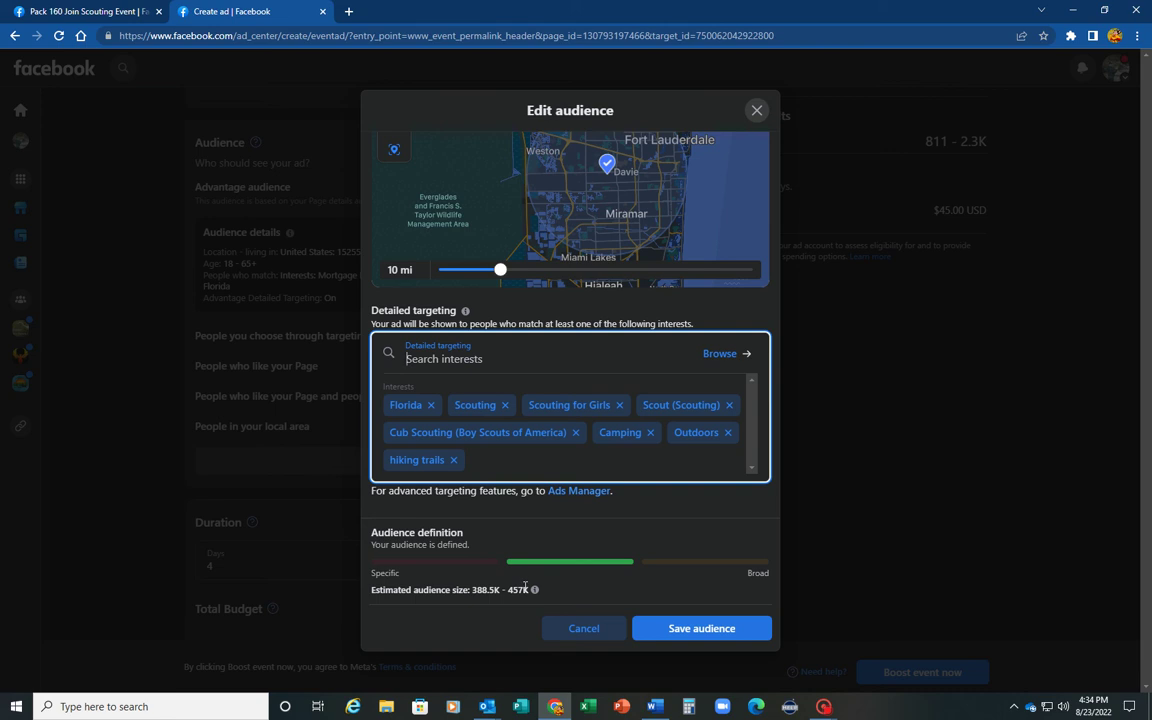
Save the edited audience with its new location, age and interest targeting.
left_click(676, 627)
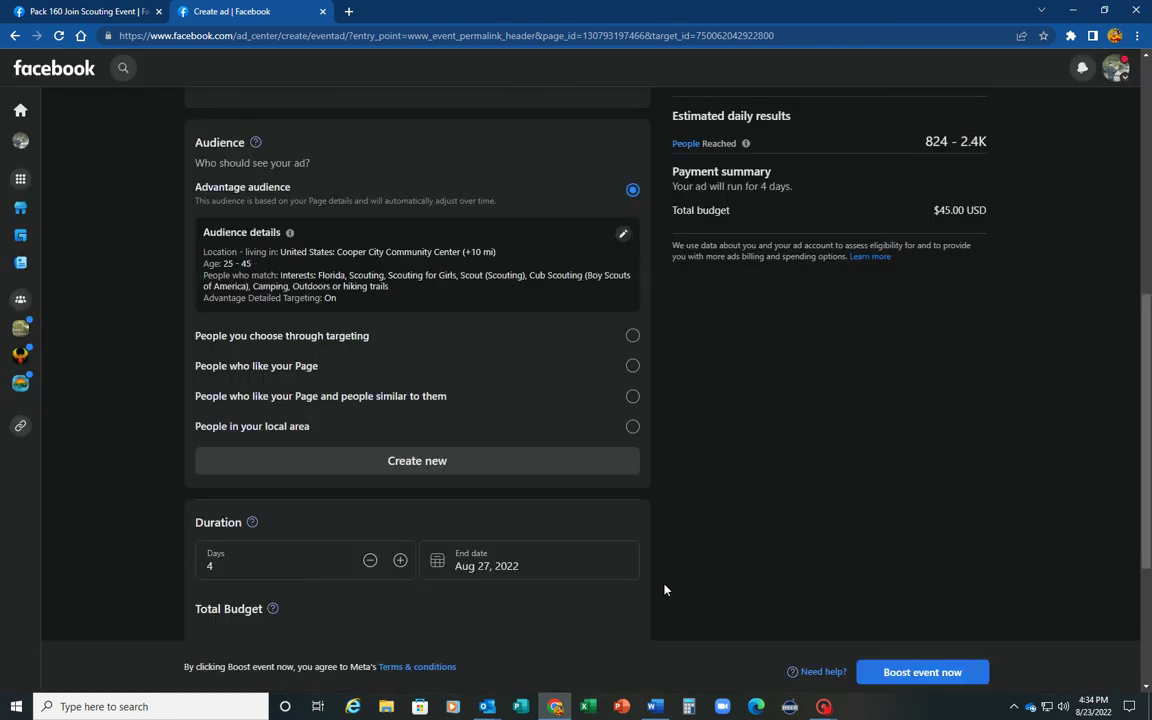
Set the ad's end date to Aug 28, 2022 and submit the event boost.
scroll(527, 428, "down", 1)
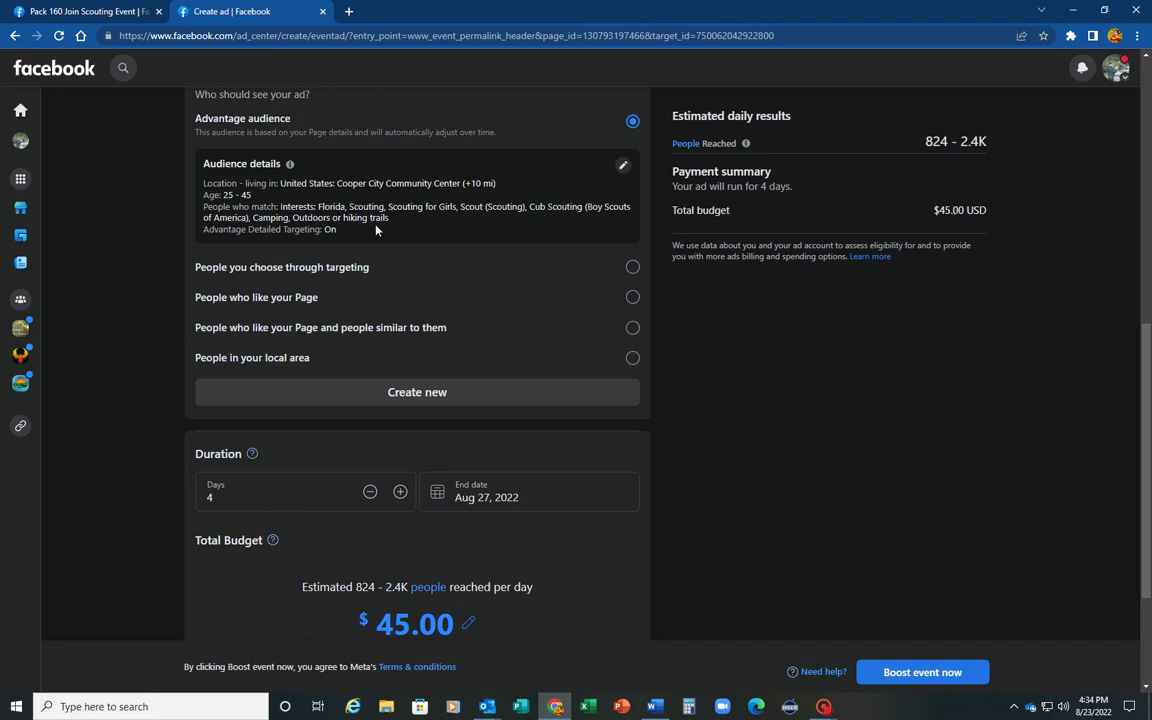
scroll(432, 396, "down", 2)
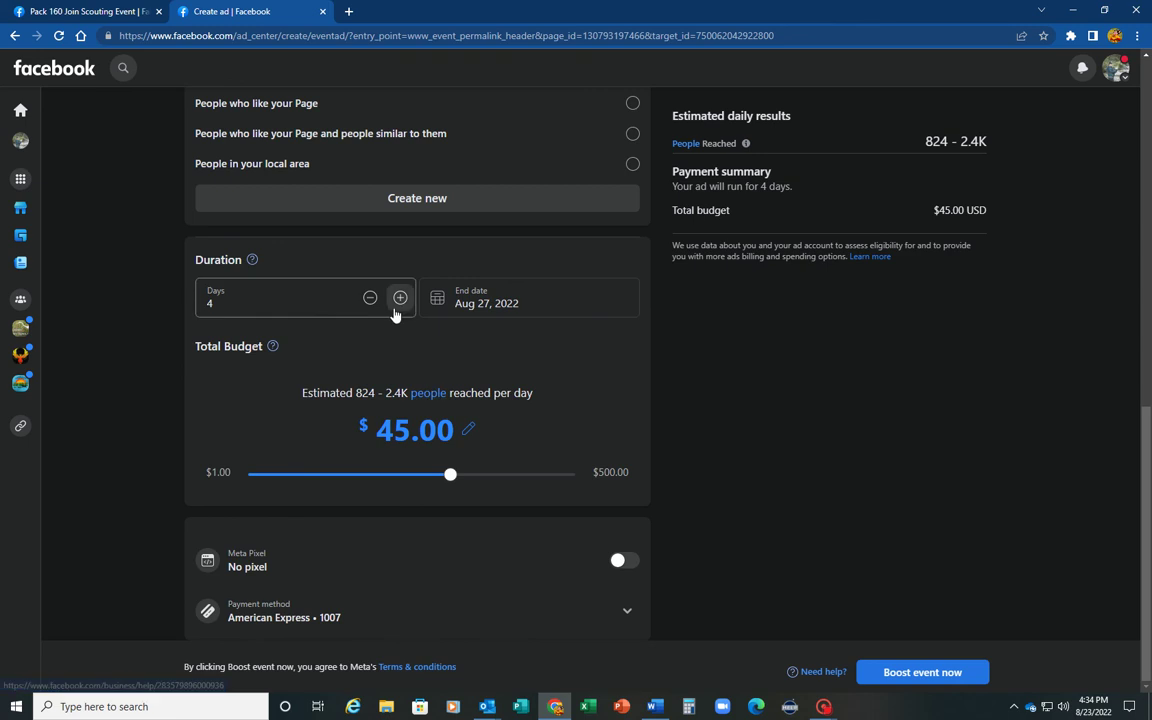
left_click(487, 302)
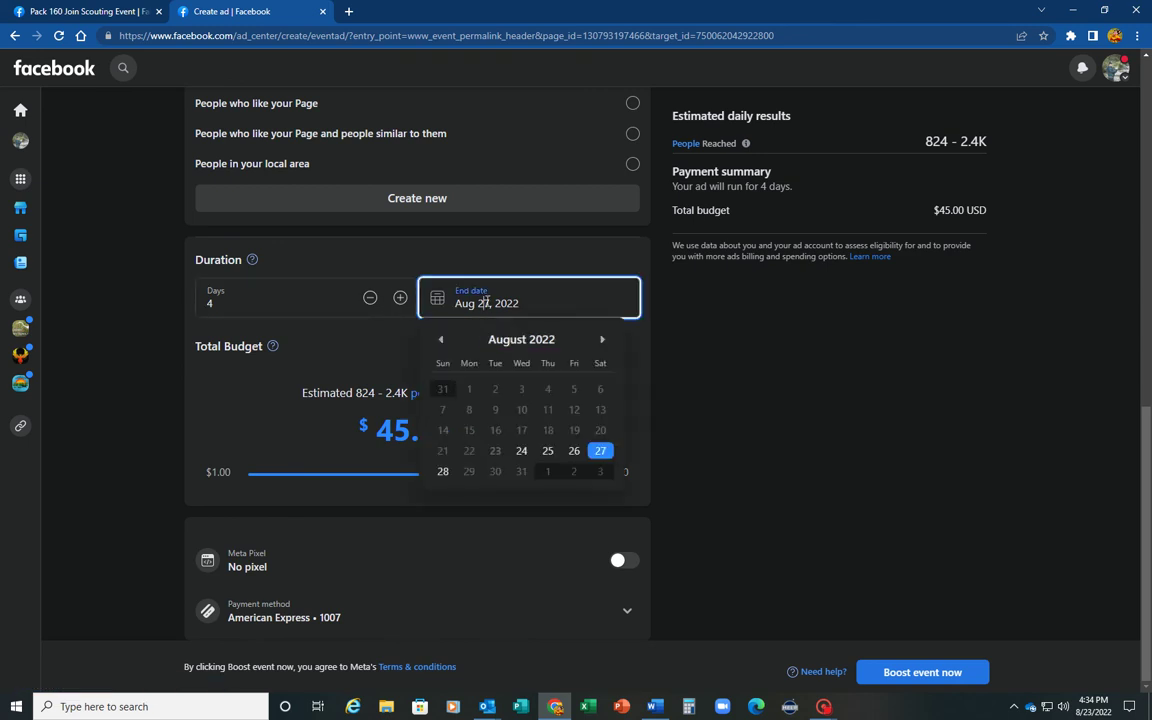
left_click(446, 471)
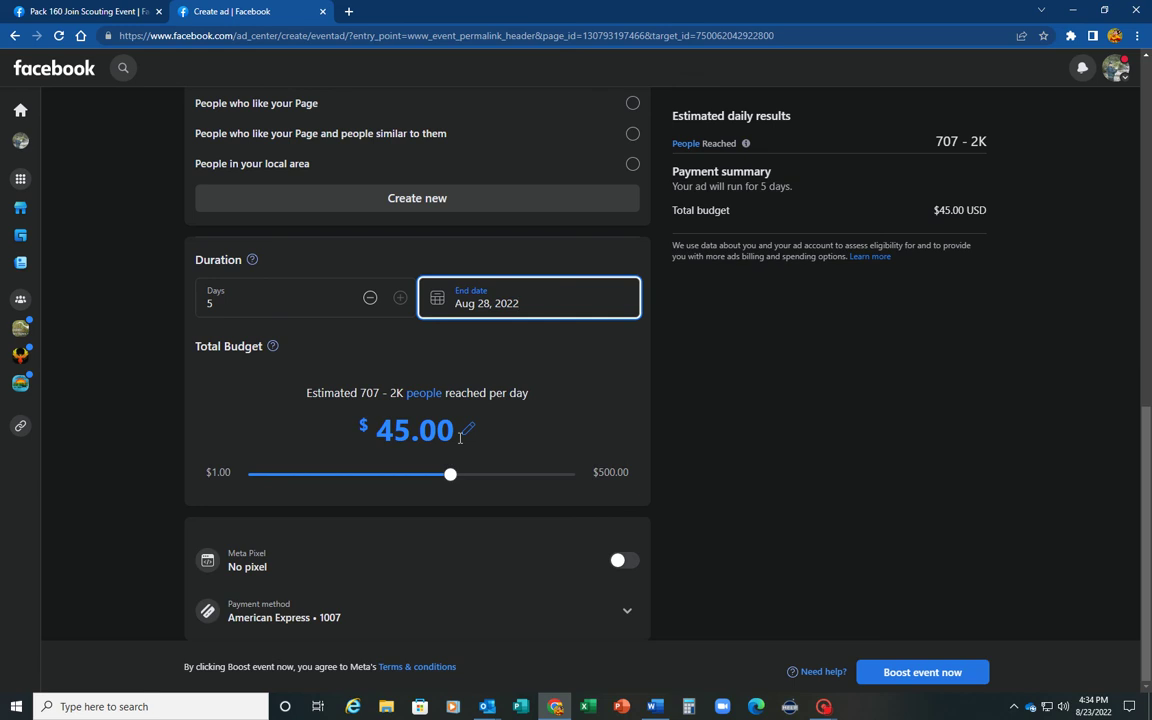
left_click(441, 353)
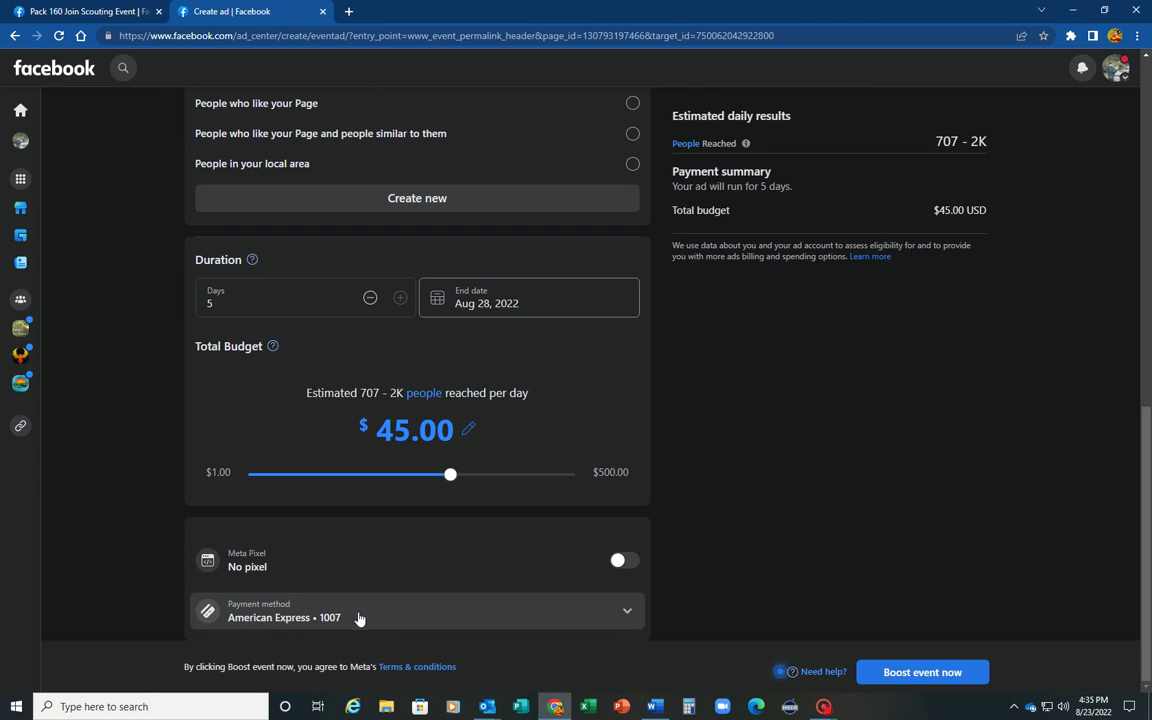
left_click(905, 675)
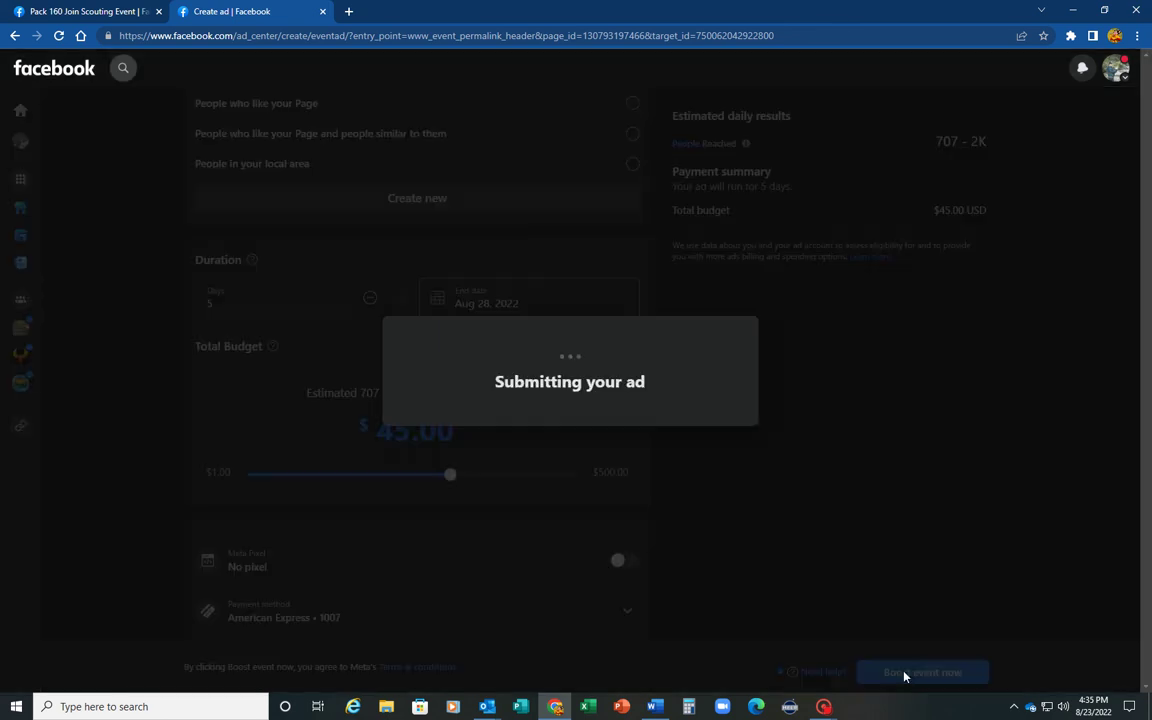